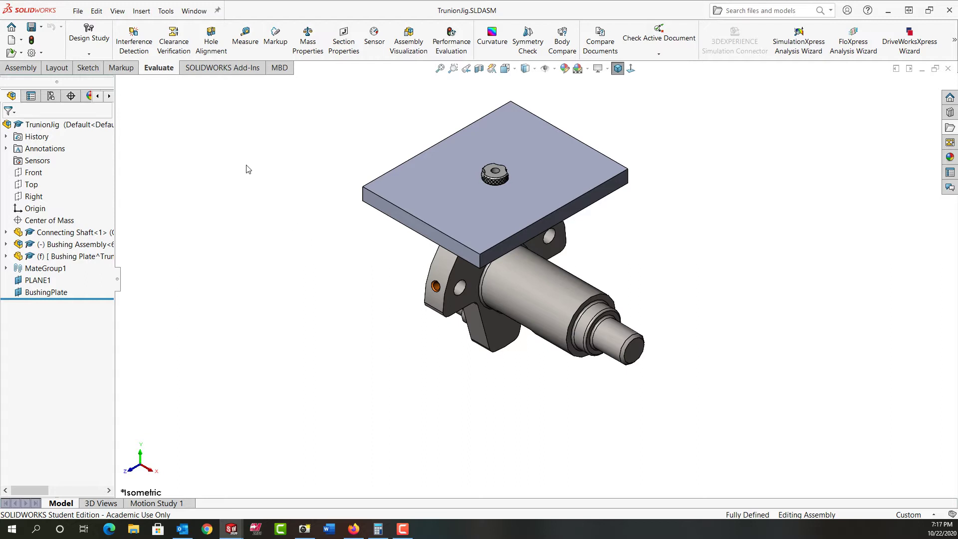
Insert the Collet and Receiver parts, placing the Collet left of the jig and the Receiver below it.
left_click(22, 68)
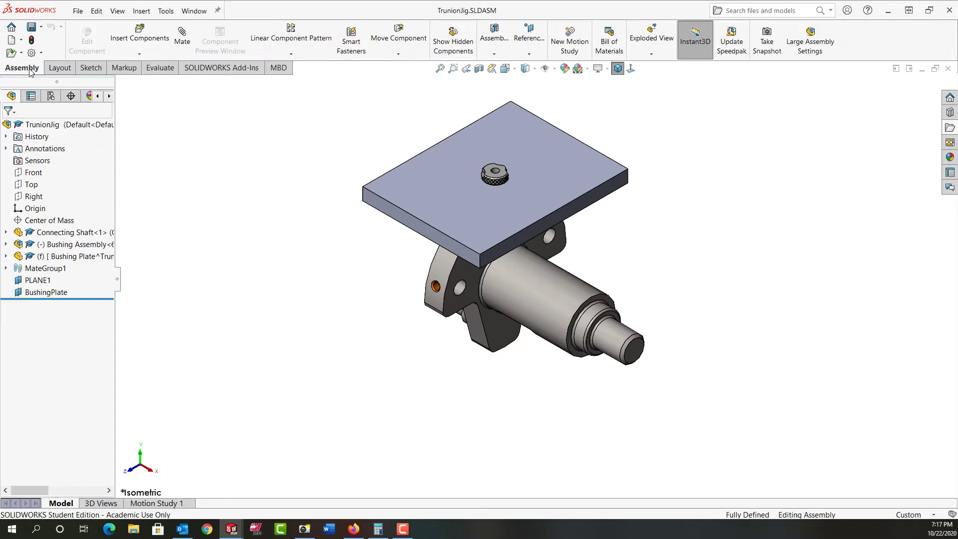
left_click(139, 34)
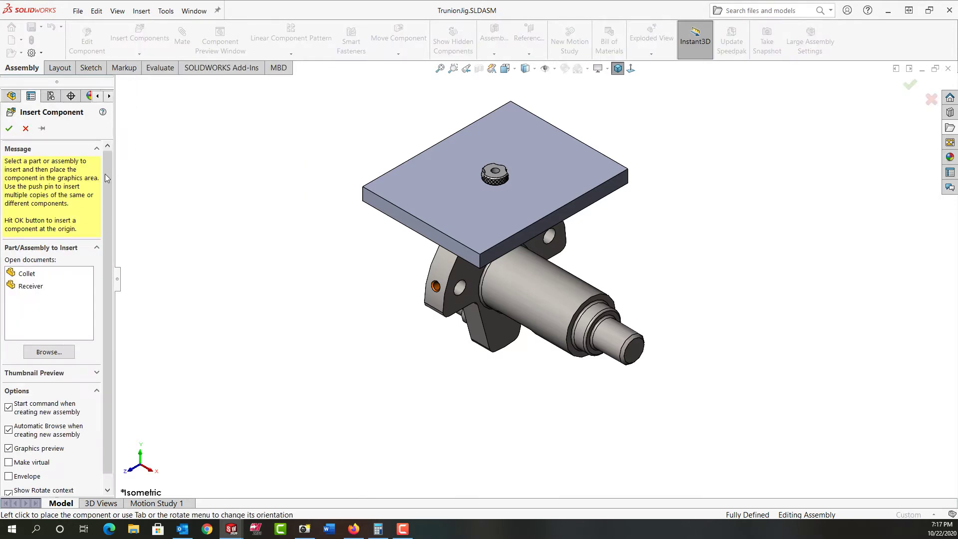
left_click(32, 286, "ctrl")
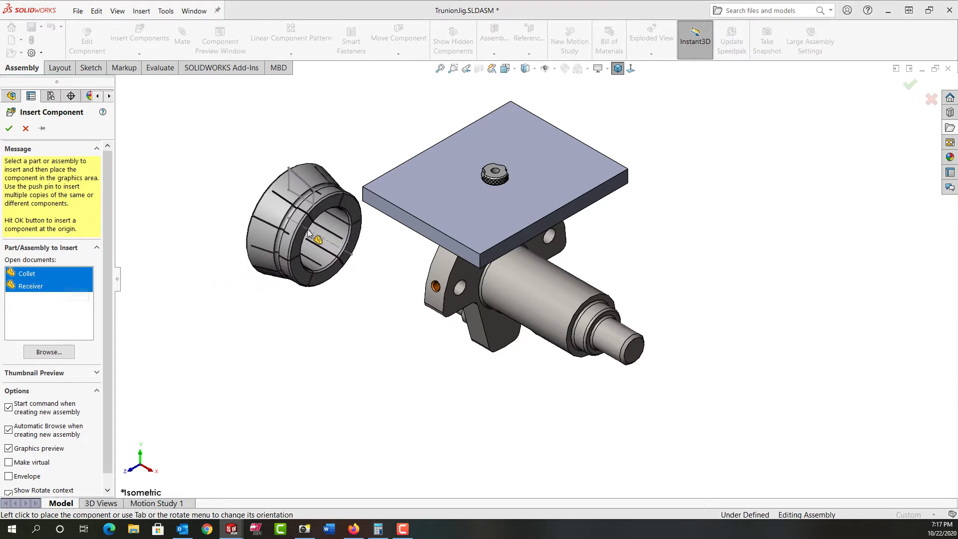
left_click(299, 298)
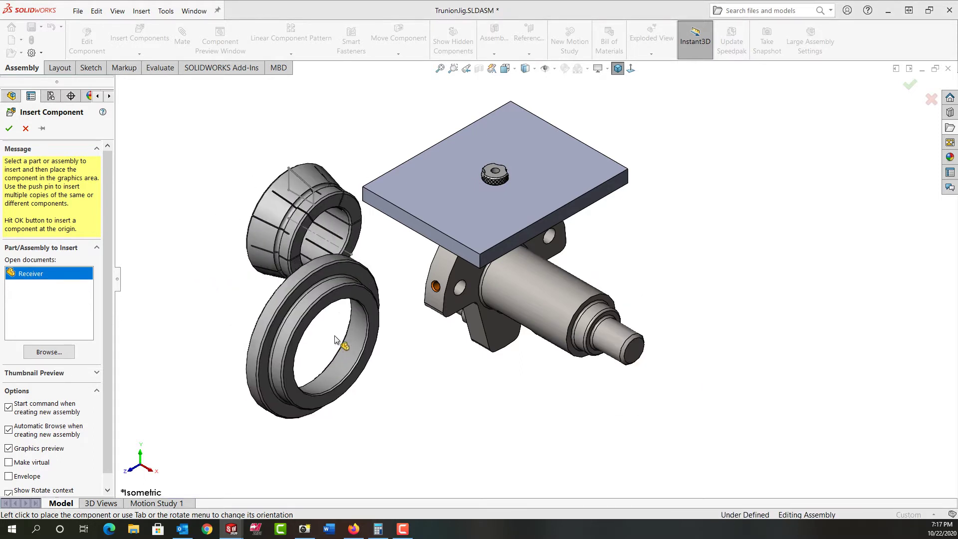
left_click(341, 366)
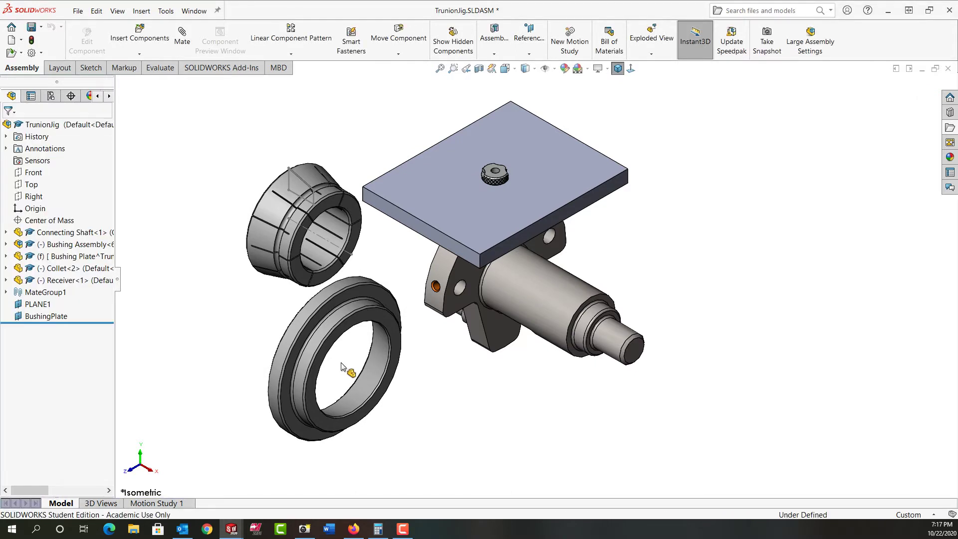
Mate the collet's inner face concentric with the shaft's cylindrical face and slide it onto the shaft.
left_click(295, 192)
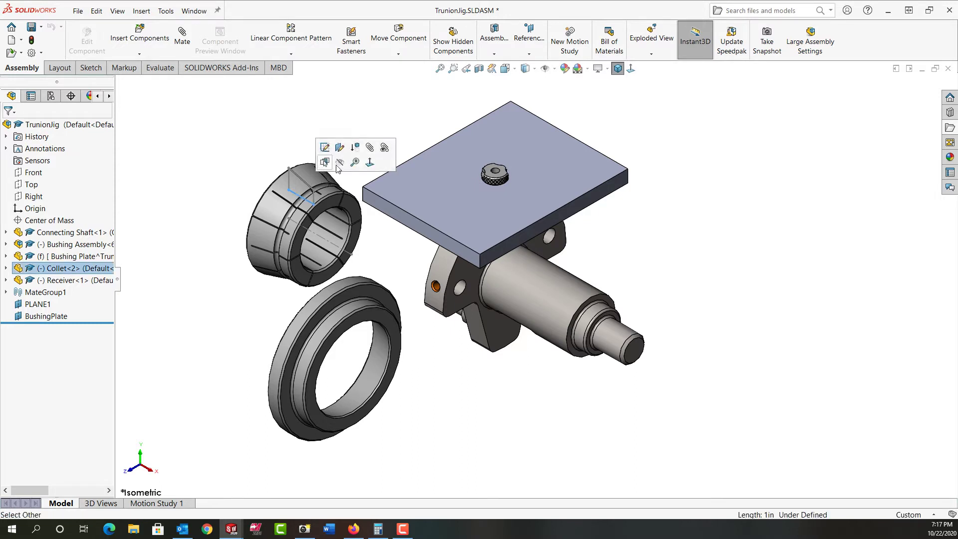
left_click(234, 163)
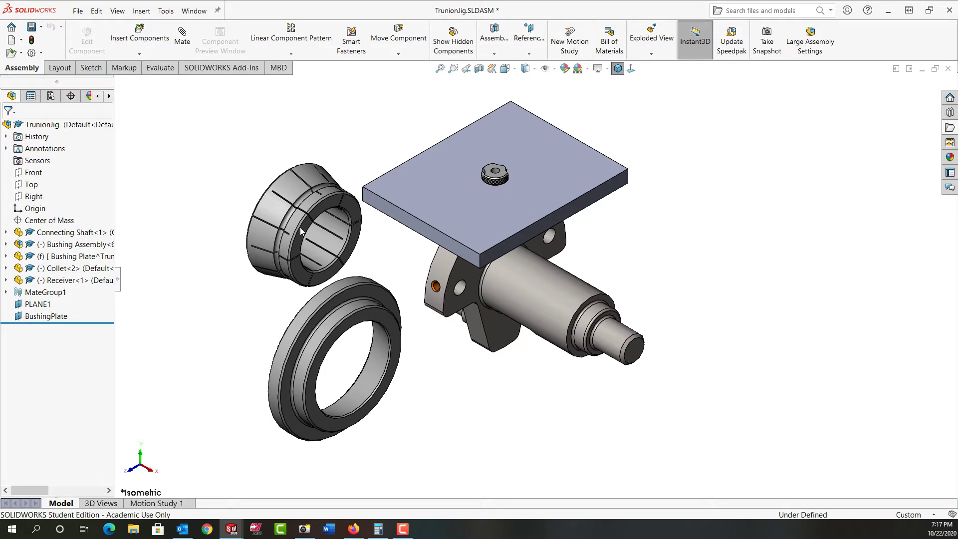
left_click(330, 244)
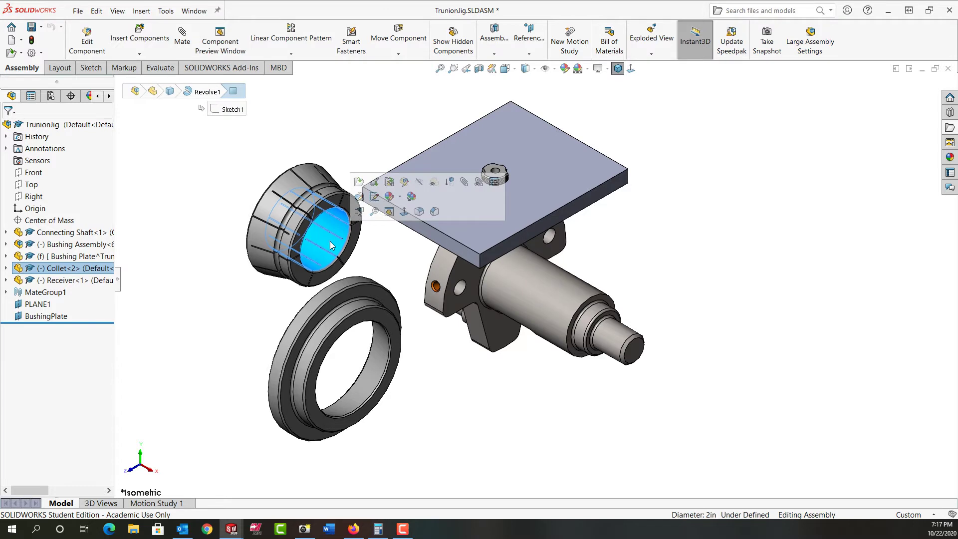
left_click(571, 294, "ctrl")
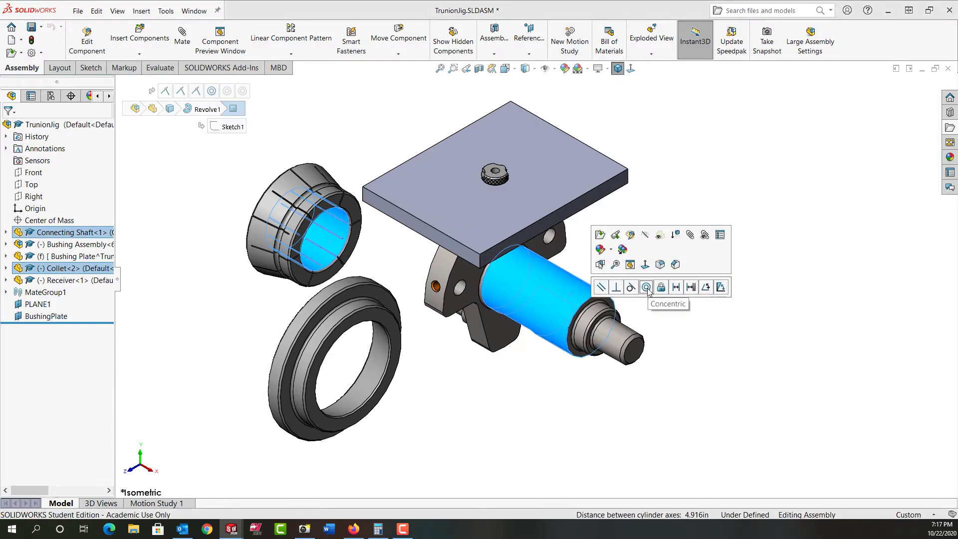
left_click(646, 287)
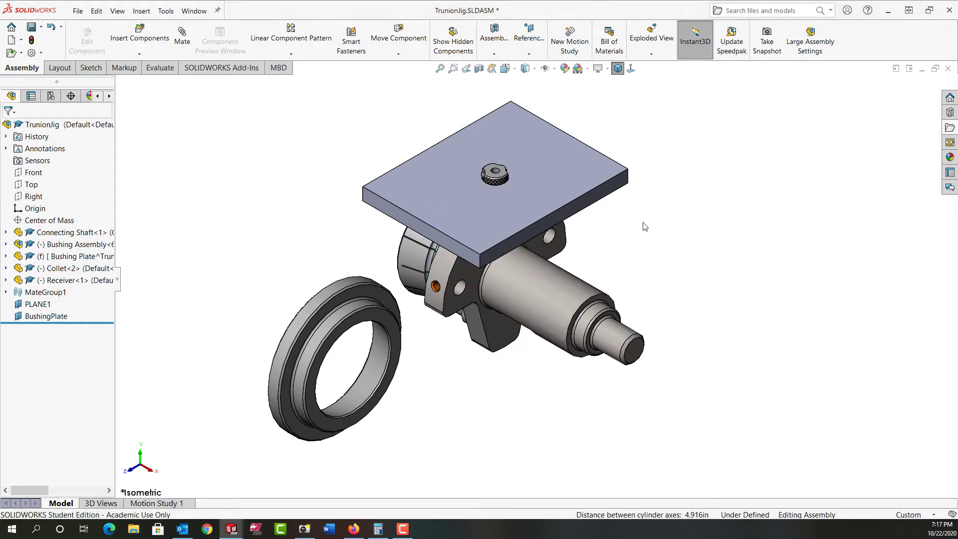
left_click_drag(411, 254, 534, 309)
middle_click_drag(533, 309, 505, 297)
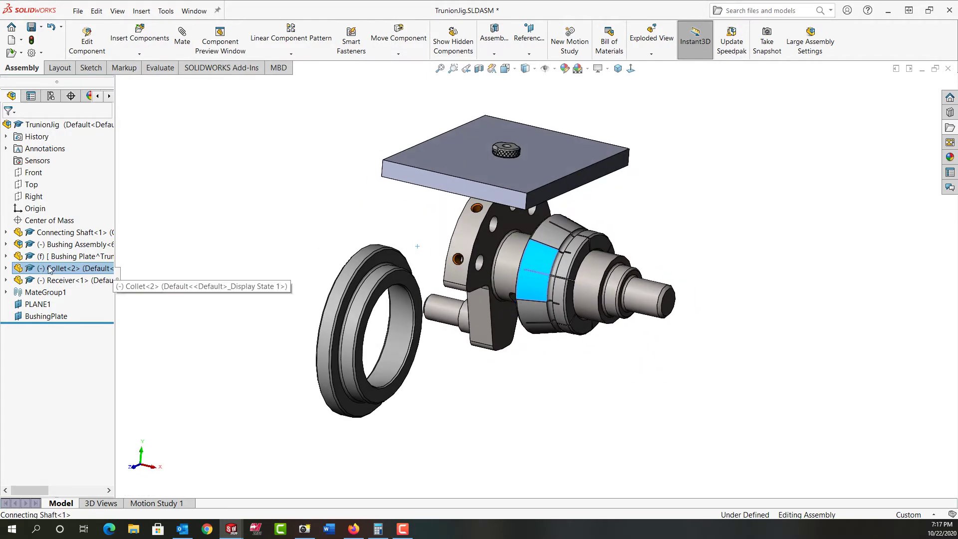
Mate the Collet's Front plane parallel to the Bushing Plate's top face.
left_click(6, 268)
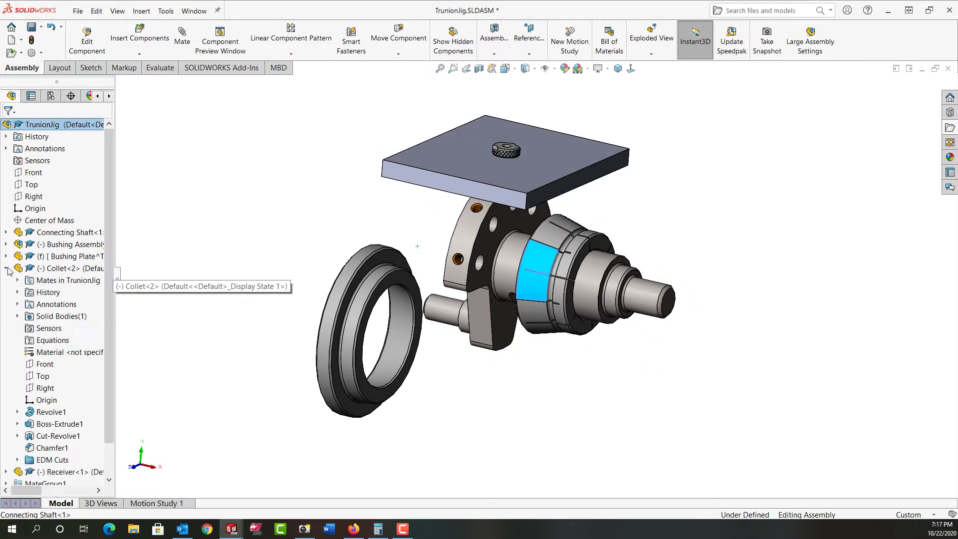
left_click(45, 364)
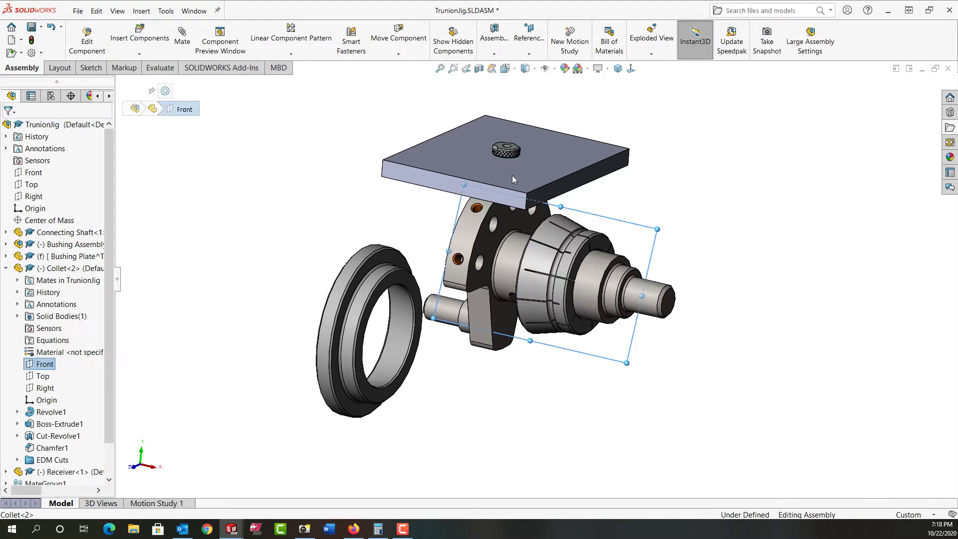
left_click(483, 163, "ctrl")
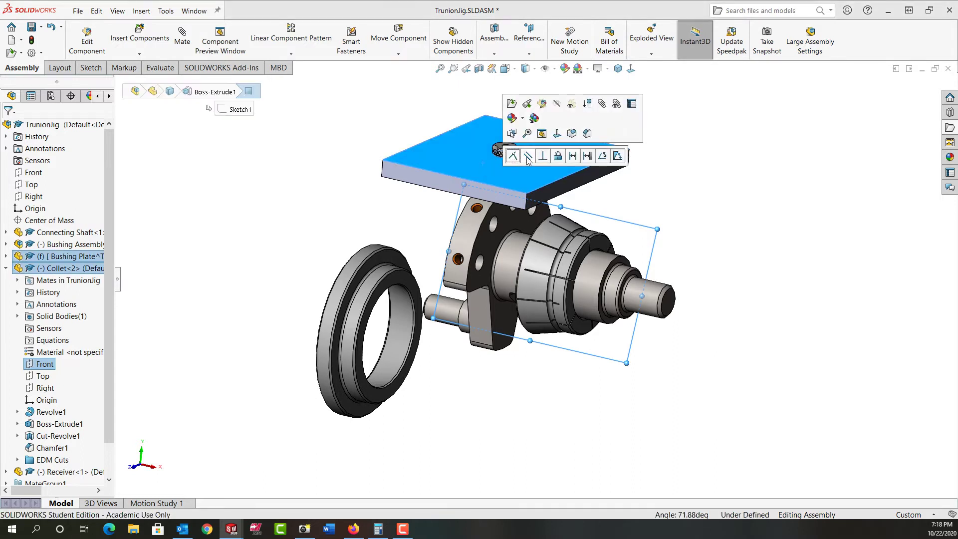
left_click(527, 157)
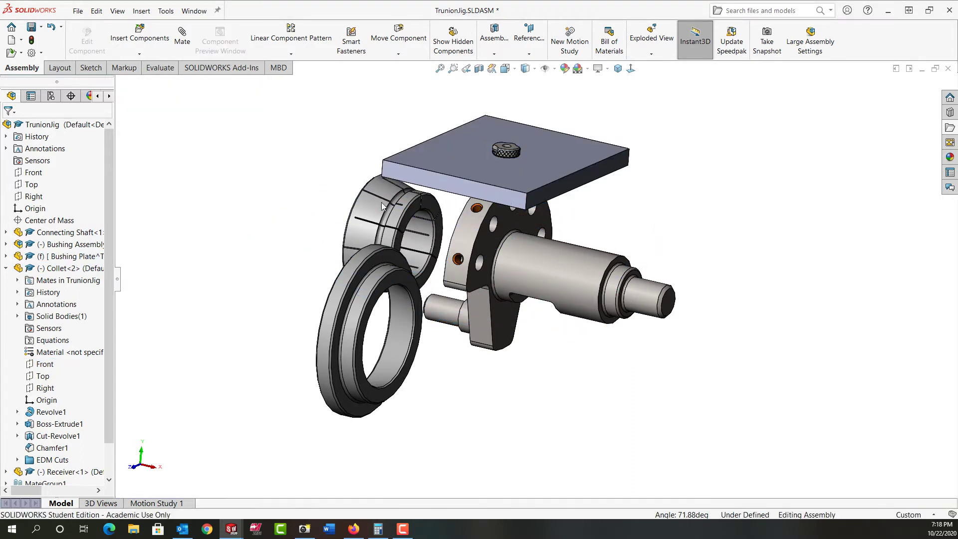
Move the collet onto the shaft beside the flange and spin it into position.
left_click_drag(380, 204, 585, 256)
middle_click_drag(586, 259, 617, 225)
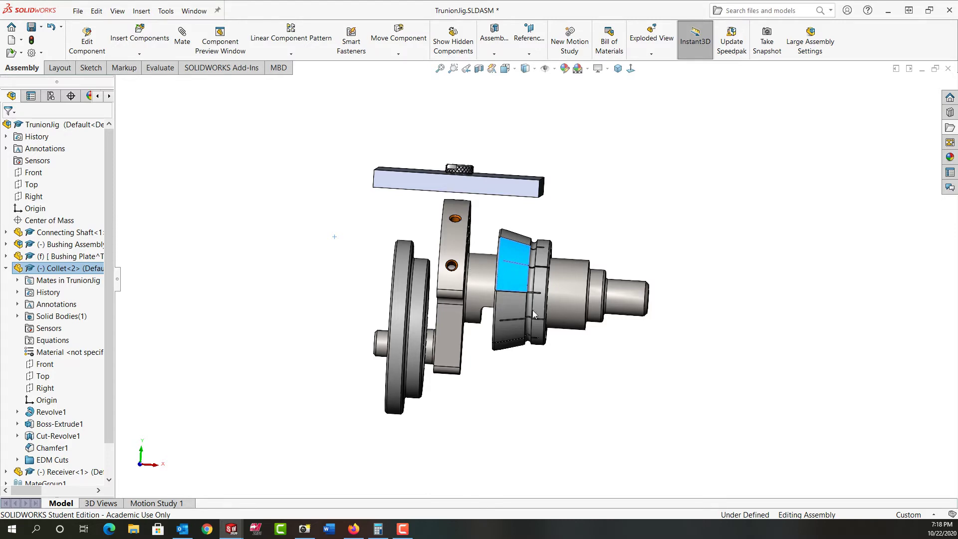
middle_click_drag(530, 363, 514, 312)
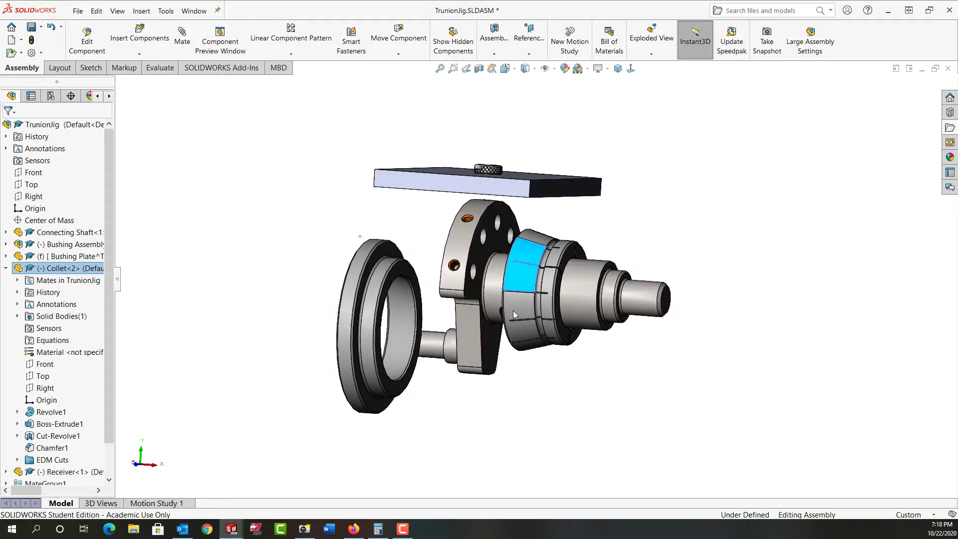
mouse_move(493, 312)
left_mouse_down()
mouse_move(468, 306)
mouse_move(502, 312)
mouse_move(476, 306)
mouse_move(490, 307)
left_mouse_up()
left_click(503, 374)
middle_click_drag(512, 373, 512, 342)
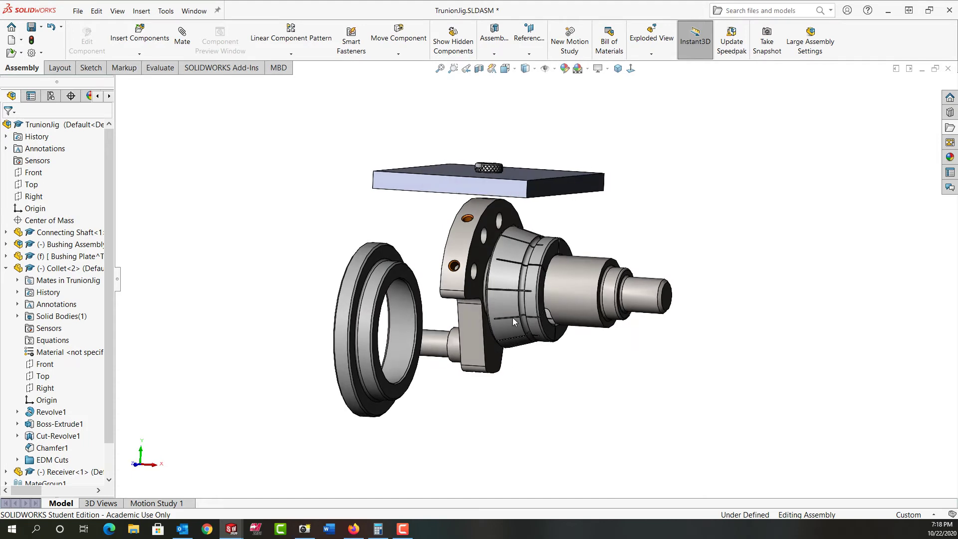
scroll(514, 273, "down", 3)
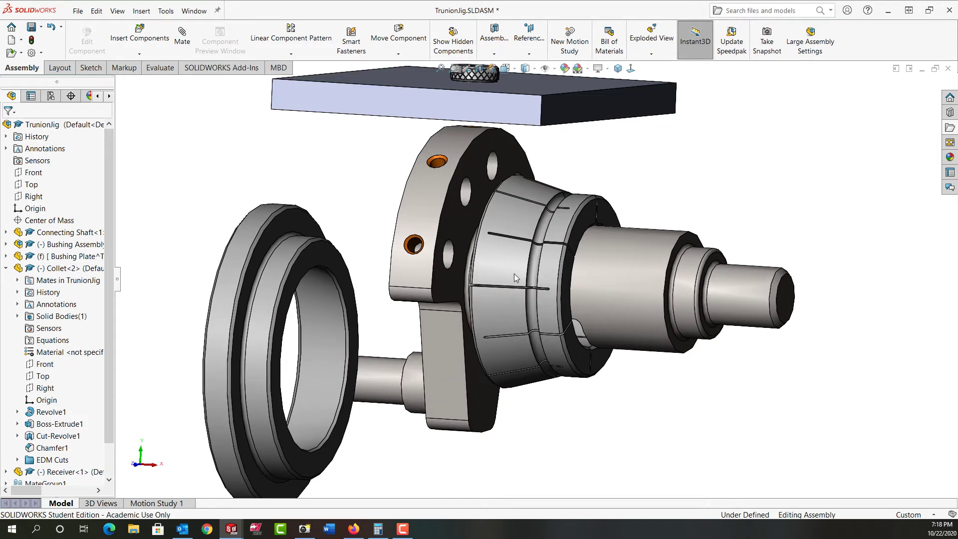
Add a 0.25 in distance mate between the shaft flange and collet end face, then test it's fixed.
left_click(455, 216)
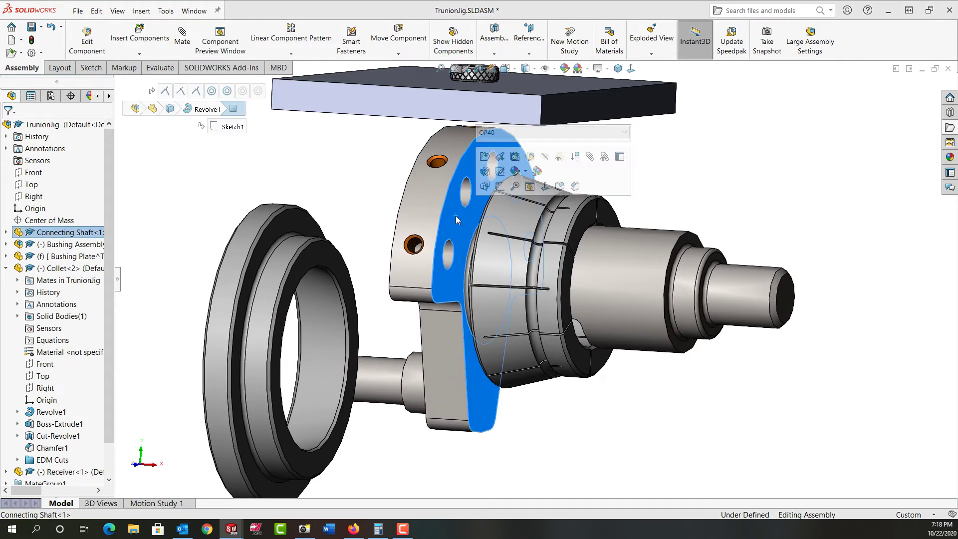
mouse_move(456, 215)
middle_mouse_down()
mouse_move(490, 224)
mouse_move(446, 226)
middle_mouse_up()
left_click(445, 225, "ctrl")
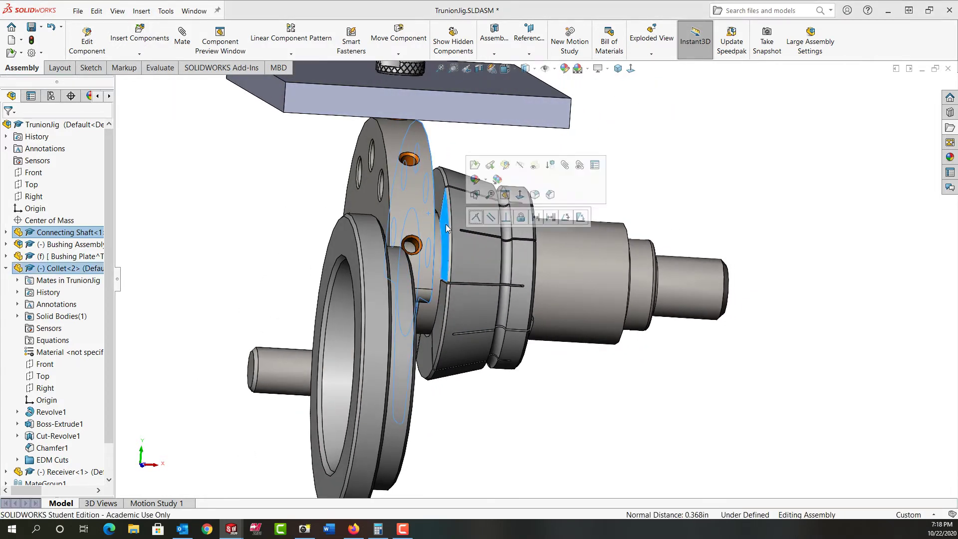
left_click(535, 217)
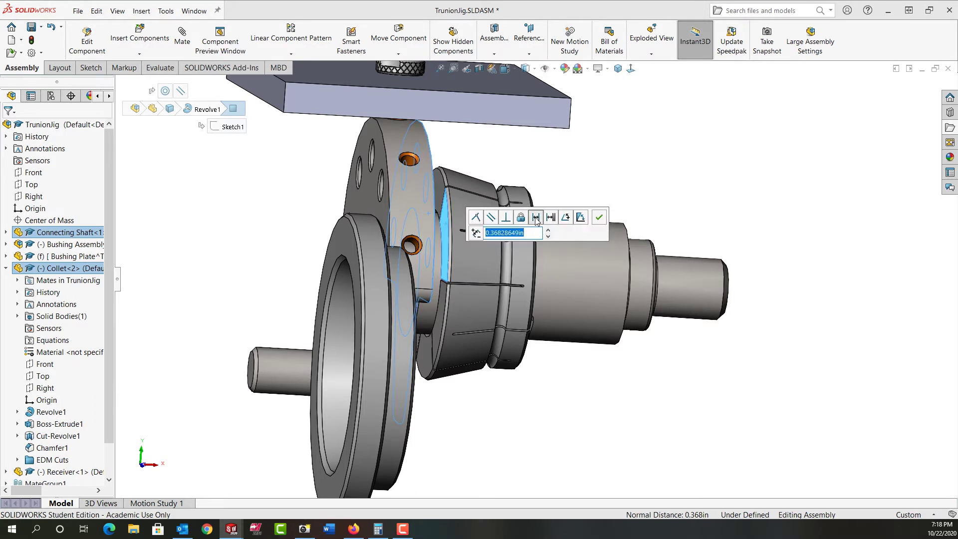
type(".25")
key("Return")
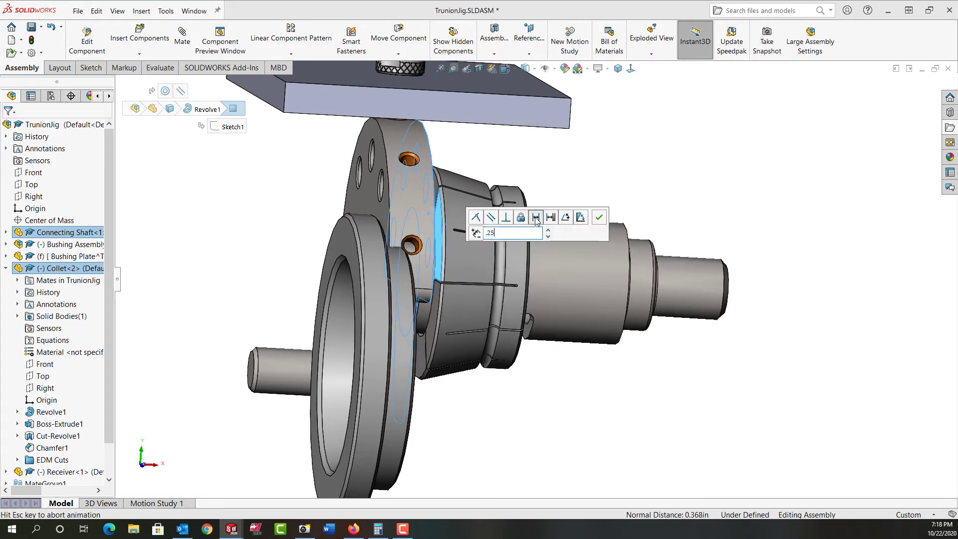
left_click(599, 217)
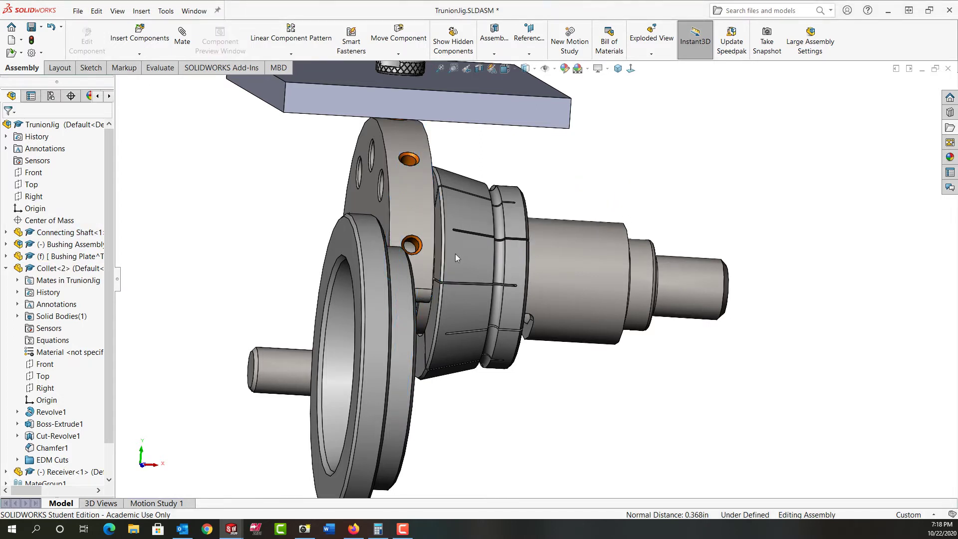
left_click_drag(456, 261, 471, 265)
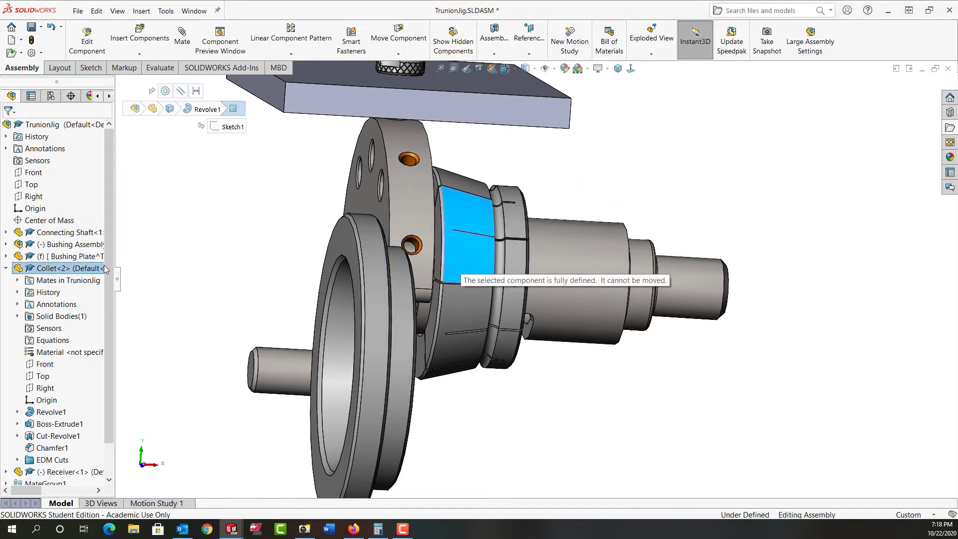
Mate the receiver's outer rim face concentric with the collet's outer face.
left_click(7, 269)
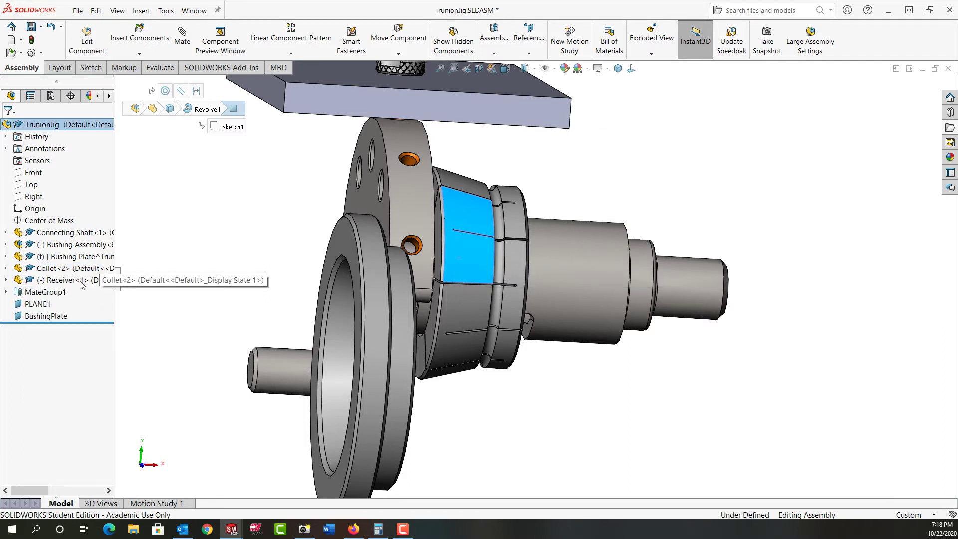
left_click(342, 332)
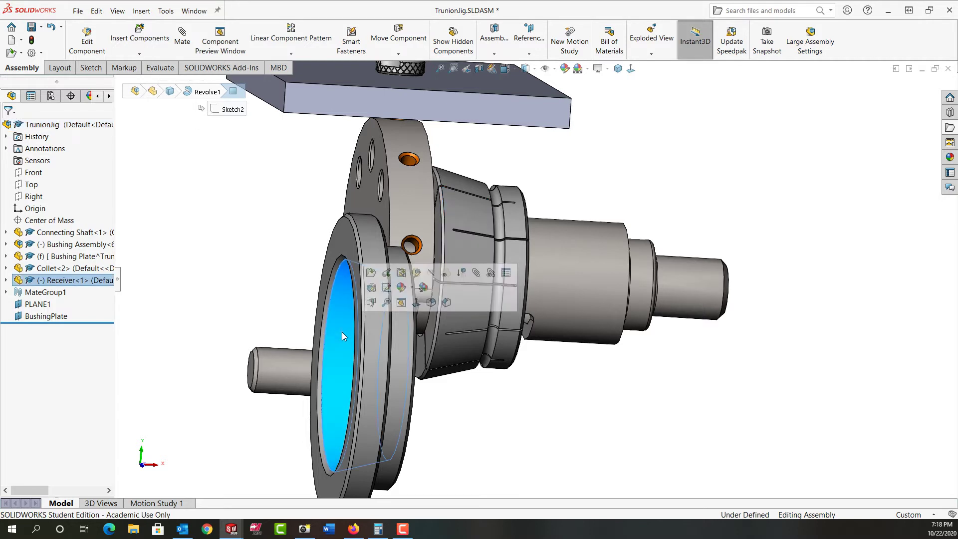
left_click(401, 387)
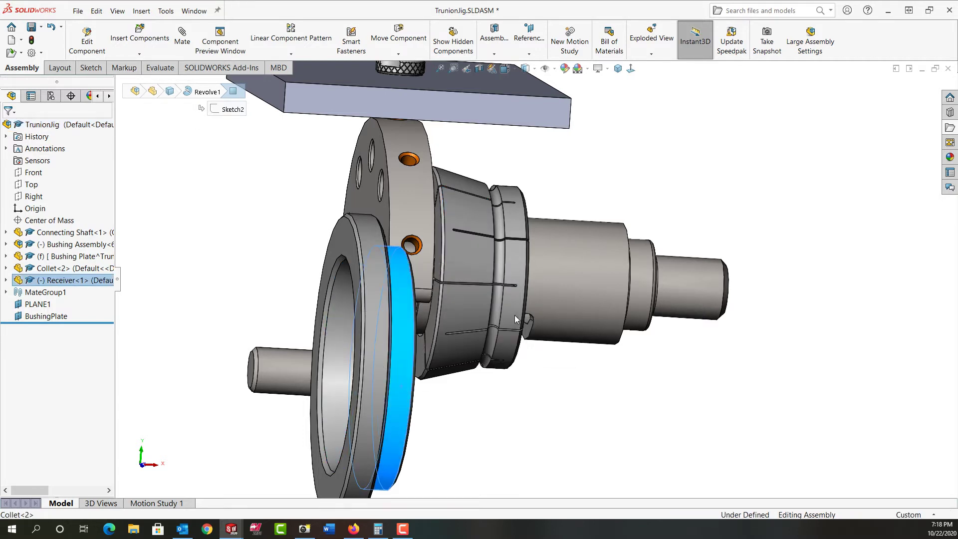
left_click(514, 315, "ctrl")
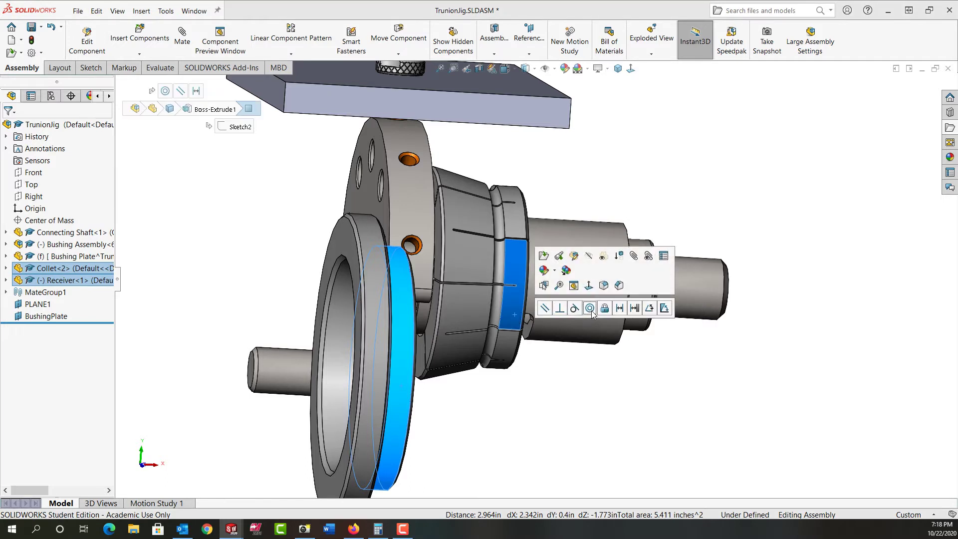
left_click(589, 308)
left_click(502, 270)
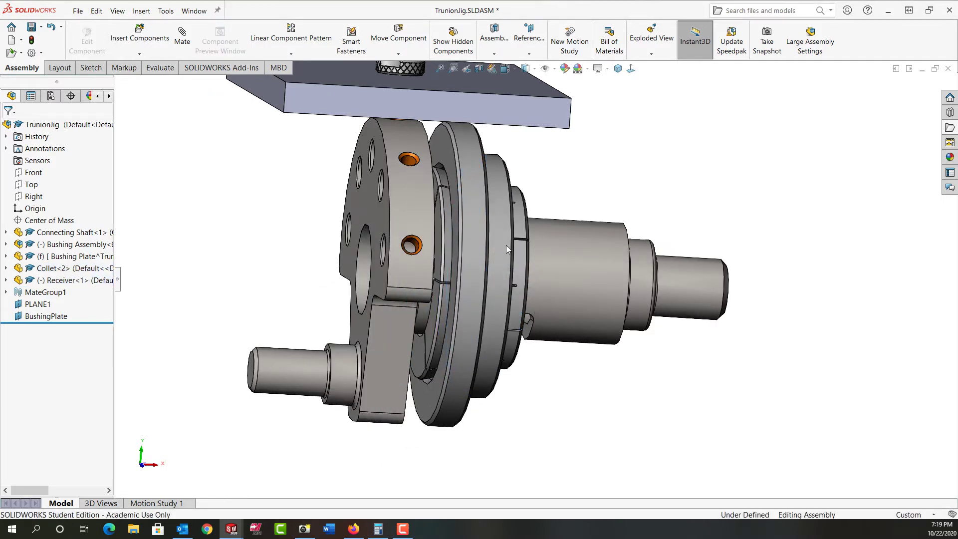
left_click_drag(508, 265, 569, 268)
key("Escape")
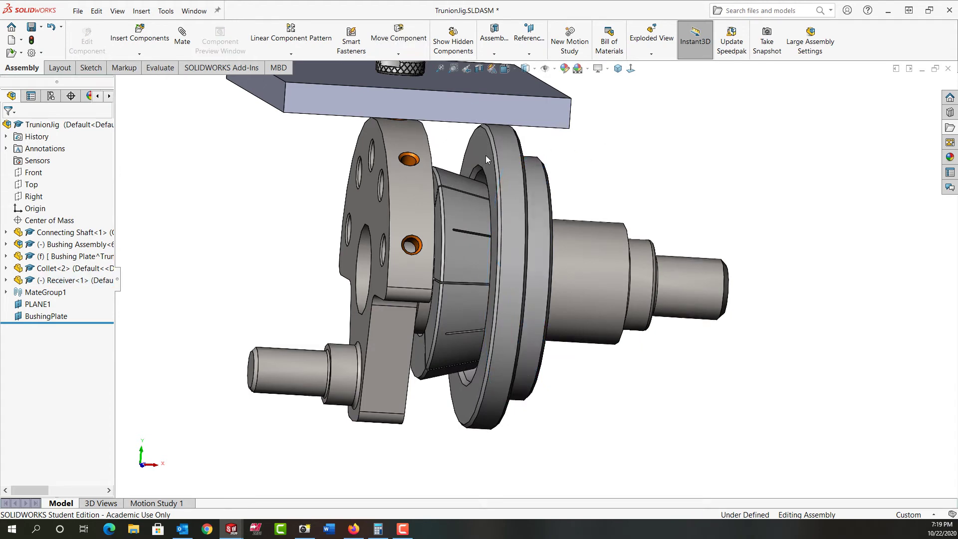
Make the receiver's flat face coincident with the collet's mating face.
left_click(485, 154)
middle_click_drag(497, 172, 502, 159)
left_click(437, 313, "ctrl")
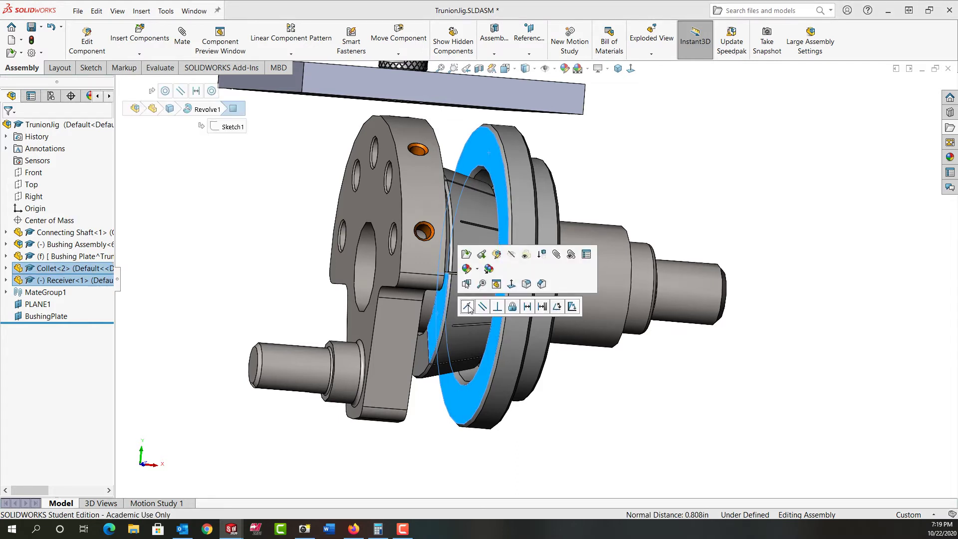
left_click(467, 307)
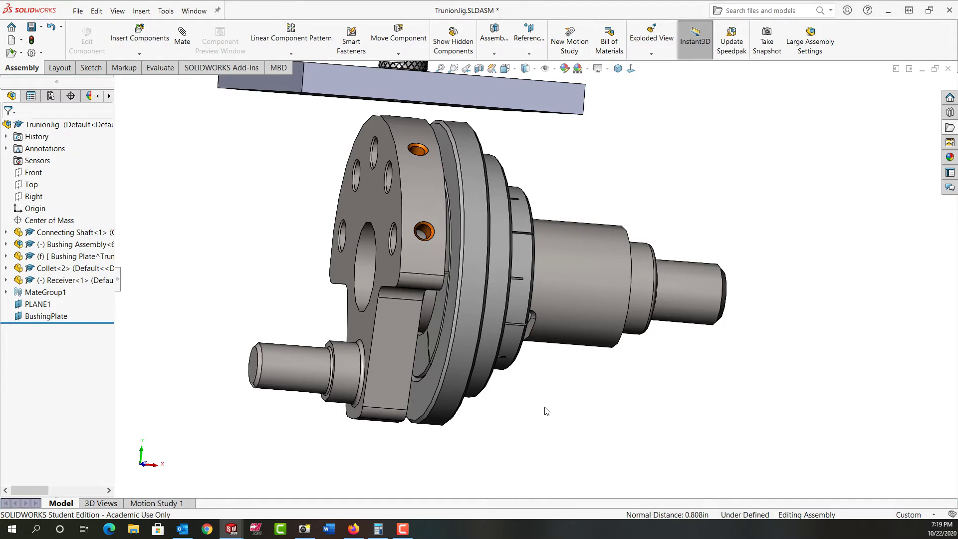
Mate the receiver's Front plane coincident with the assembly Top plane and return to isometric.
middle_click_drag(527, 400, 384, 331)
left_click(380, 325)
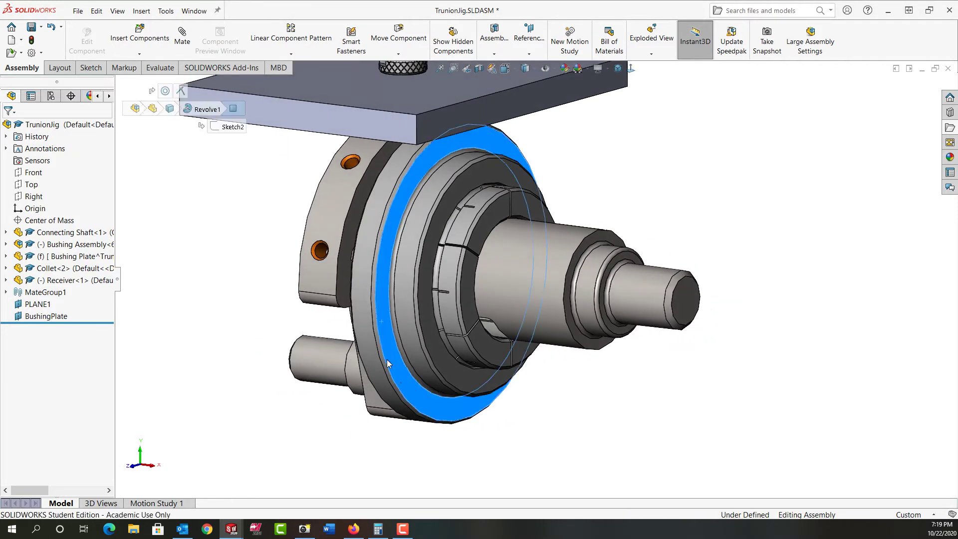
left_click(6, 280)
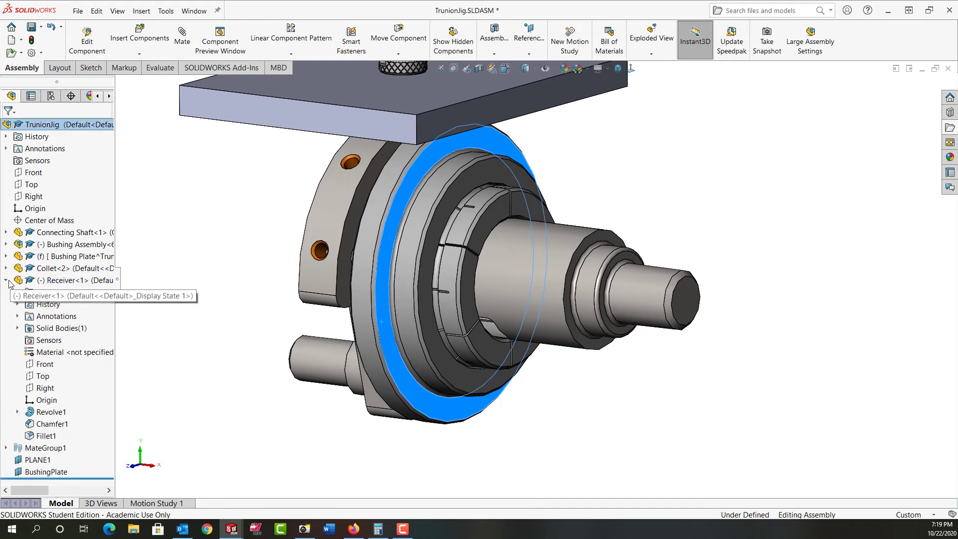
left_click(51, 367)
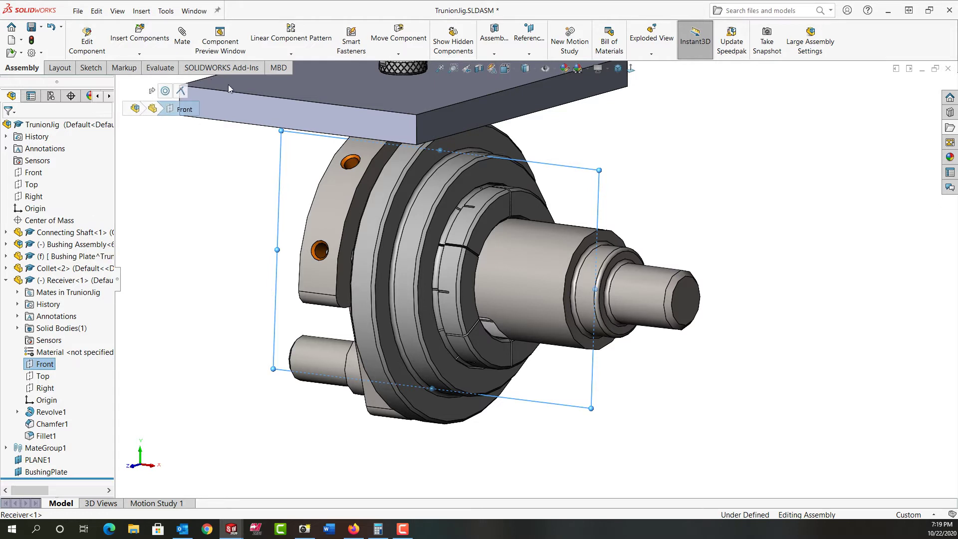
left_click(32, 185, "ctrl")
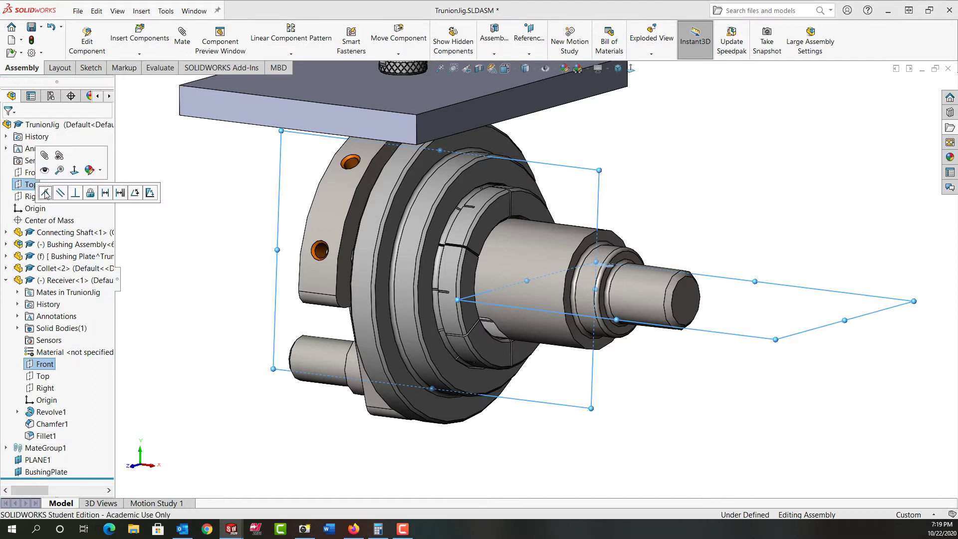
left_click(45, 192)
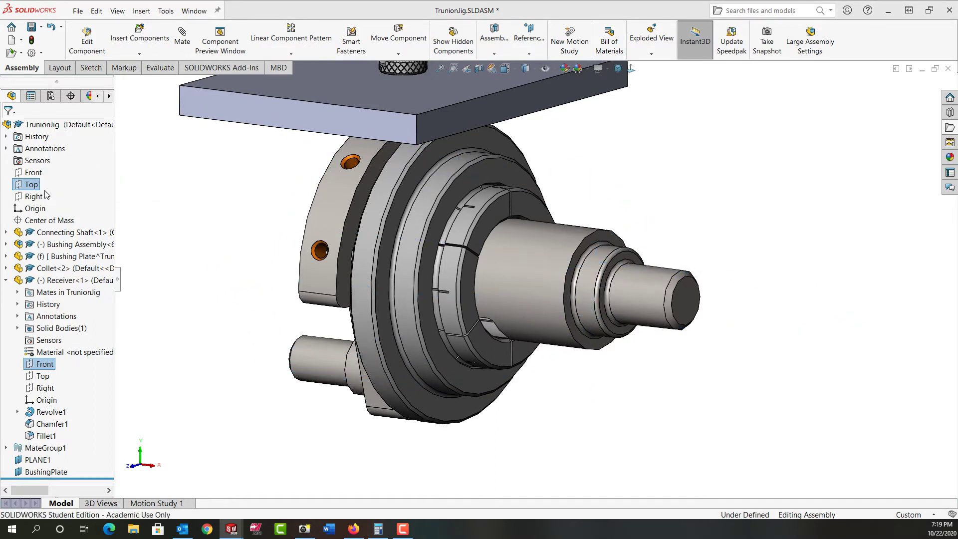
left_click(616, 69)
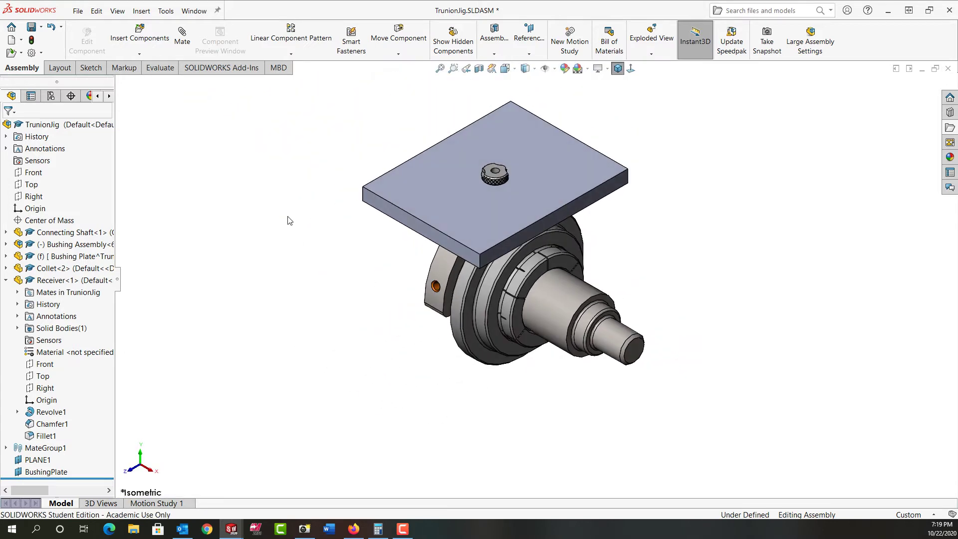
Collapse the feature tree, then try dragging the receiver and collet to confirm neither moves.
right_click(102, 176)
left_click(134, 183)
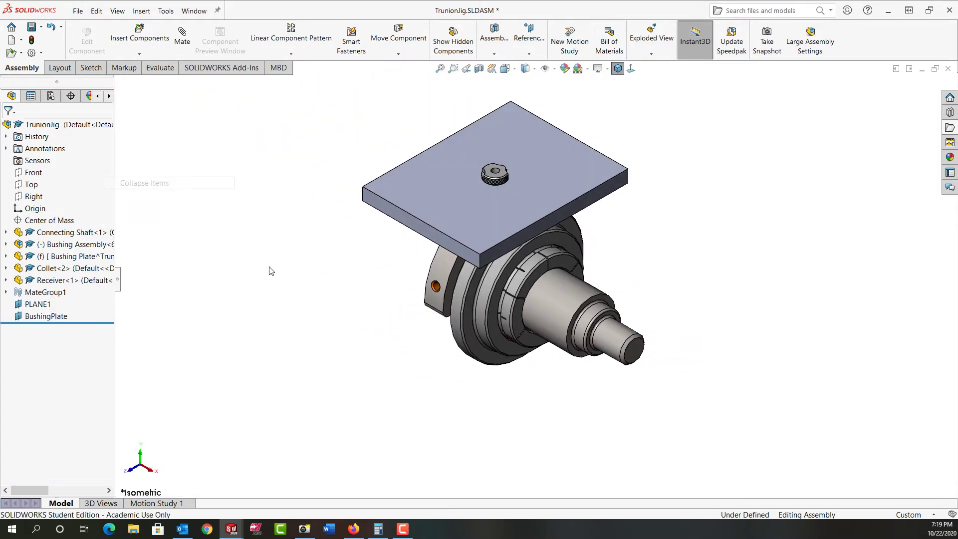
middle_click_drag(349, 312, 388, 225)
left_click(493, 299)
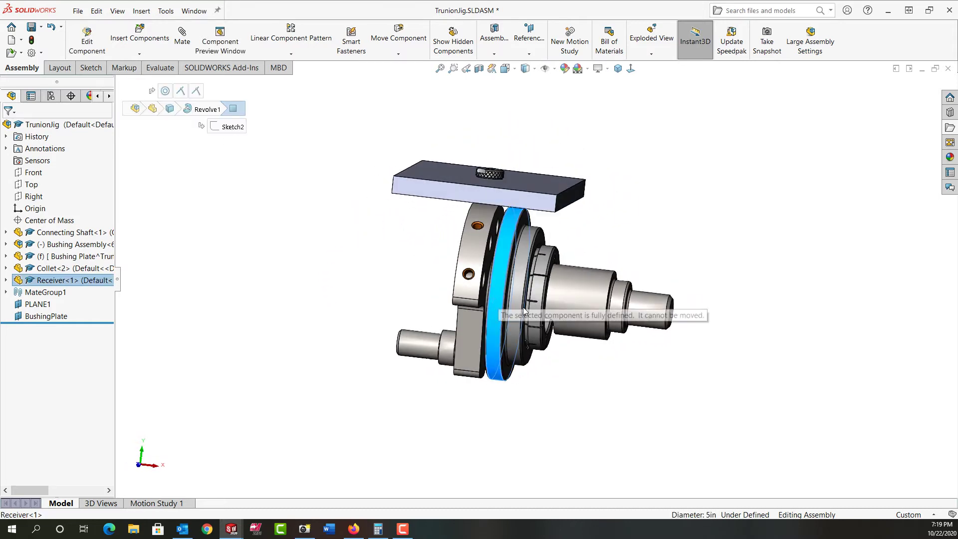
left_click(538, 317)
left_click_drag(538, 317, 540, 320)
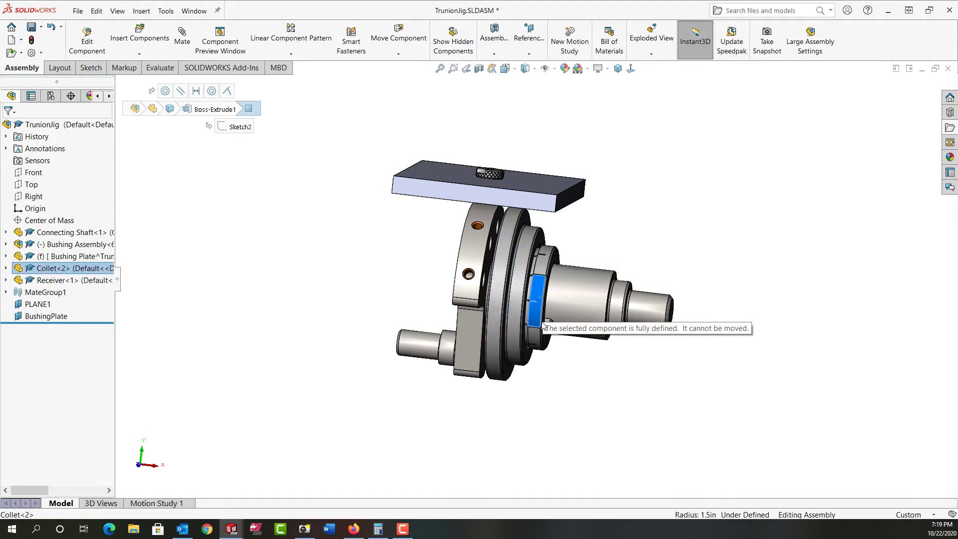
middle_click_drag(540, 319, 546, 274)
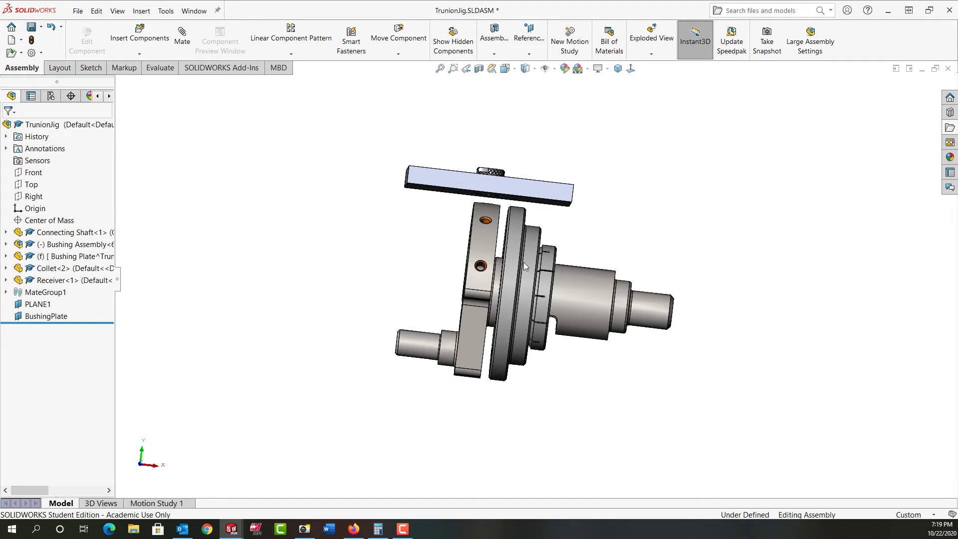
key("ctrl+7")
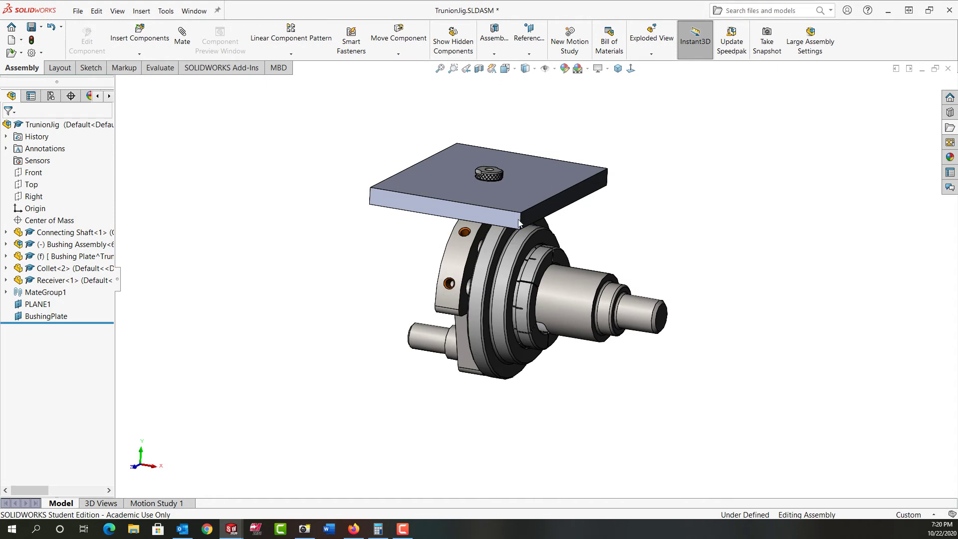
left_click(510, 187)
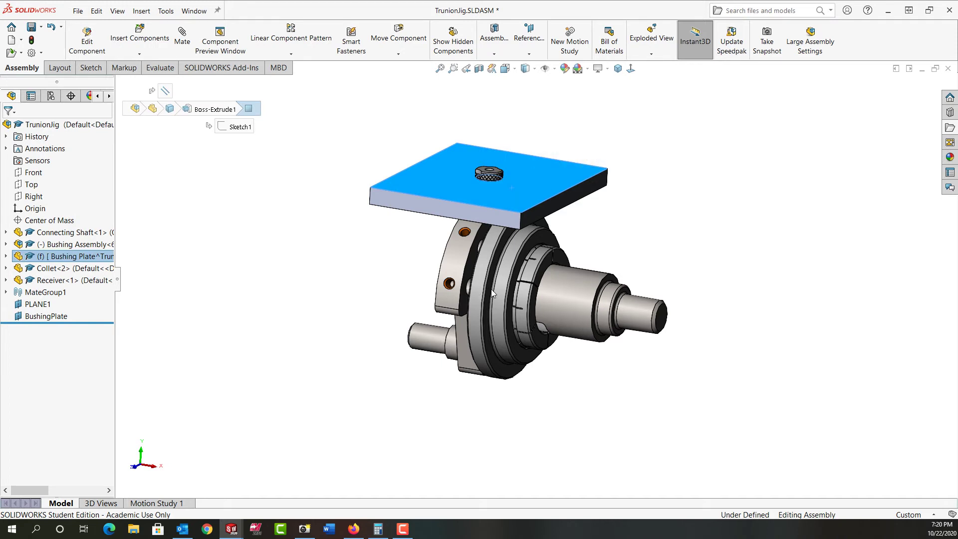
middle_click_drag(491, 293, 516, 264)
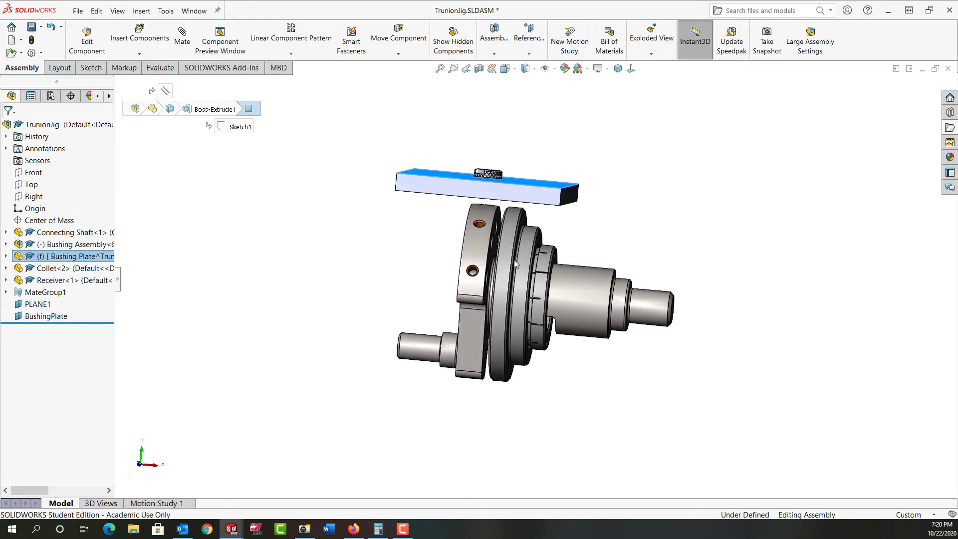
left_click(570, 200)
middle_click_drag(569, 218, 539, 235)
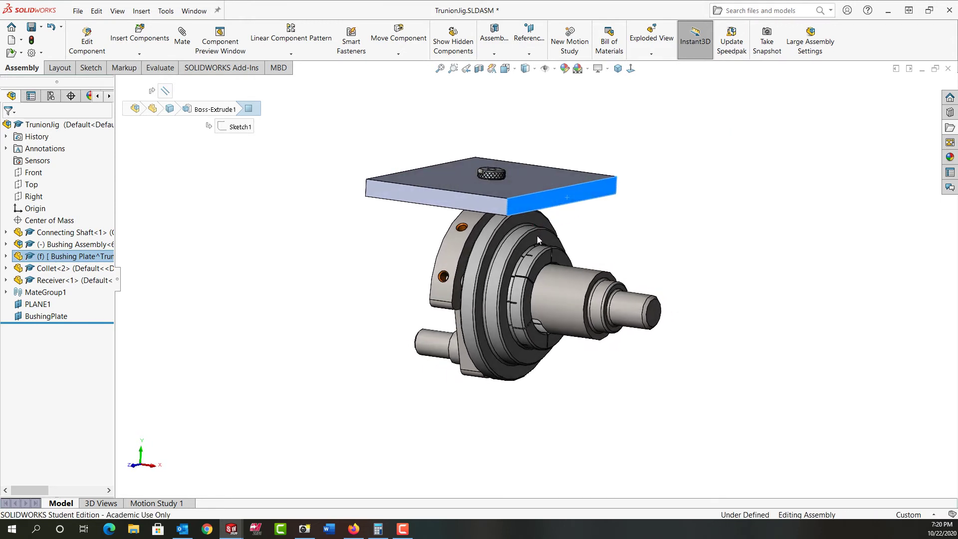
left_click(536, 236)
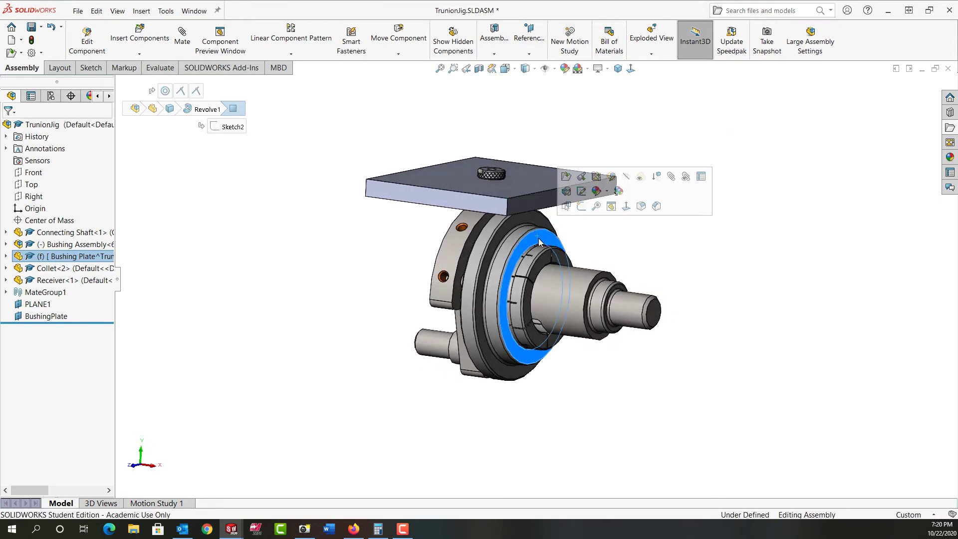
left_click(601, 242)
middle_click_drag(508, 220, 532, 274)
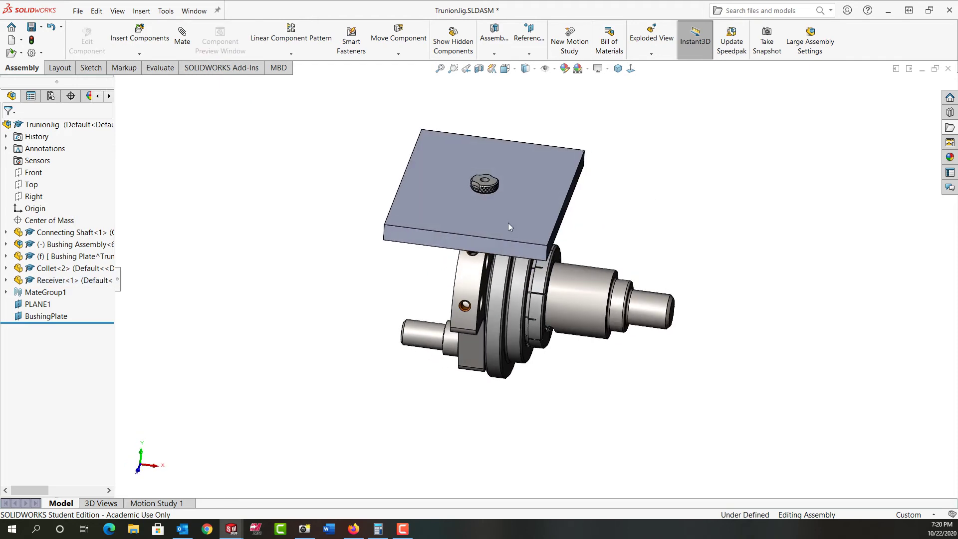
double_click(507, 220)
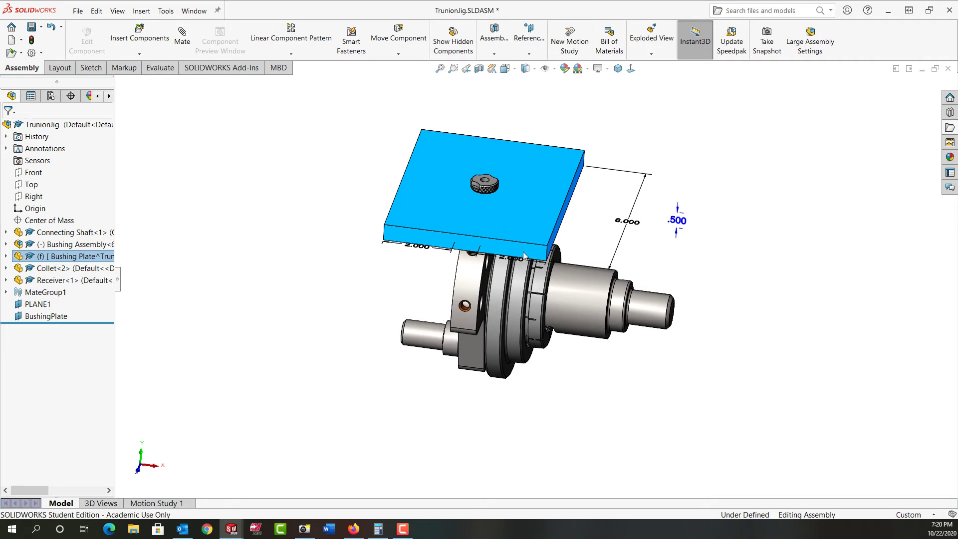
left_click(515, 231)
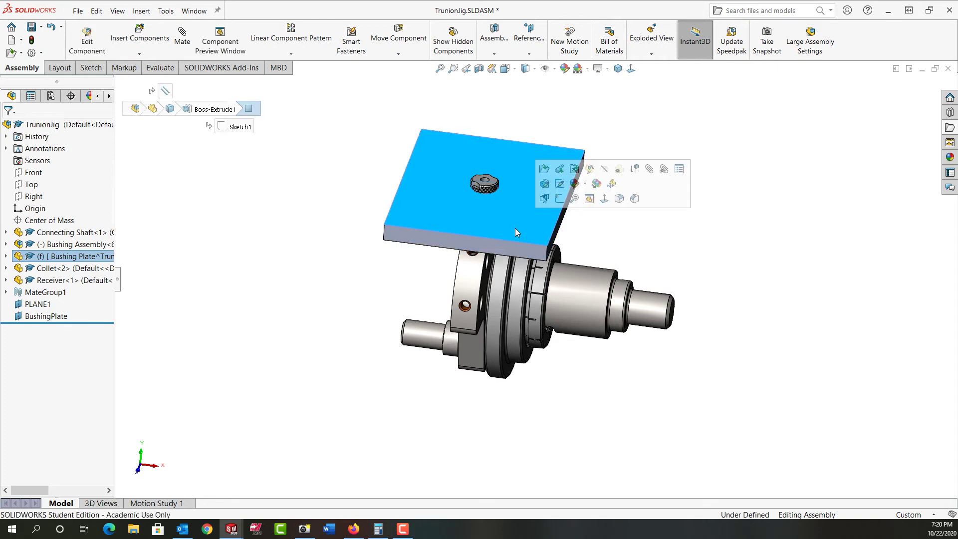
Edit the Bushing Plate in place and open Sketch1 under Boss-Extrude1, viewed normal to the sketch.
left_click(590, 169)
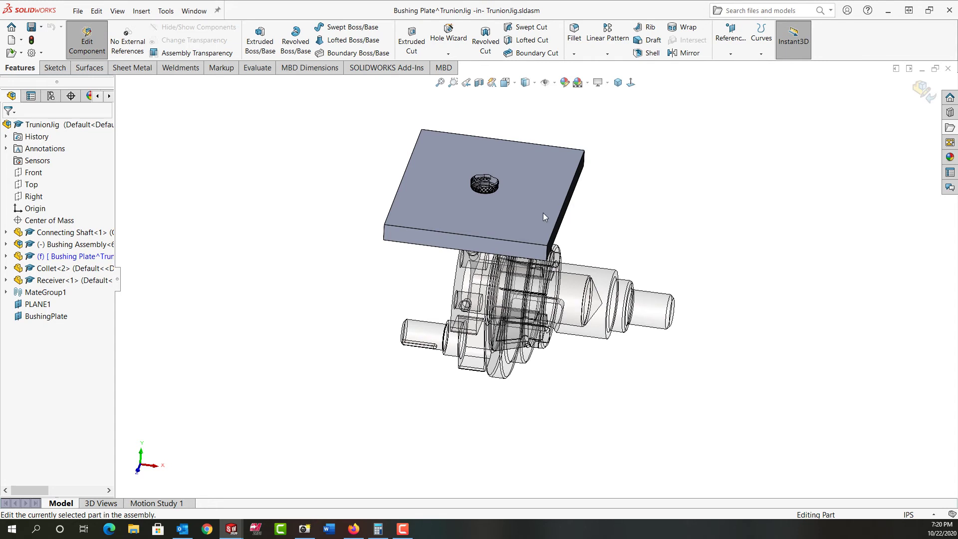
left_click(6, 256)
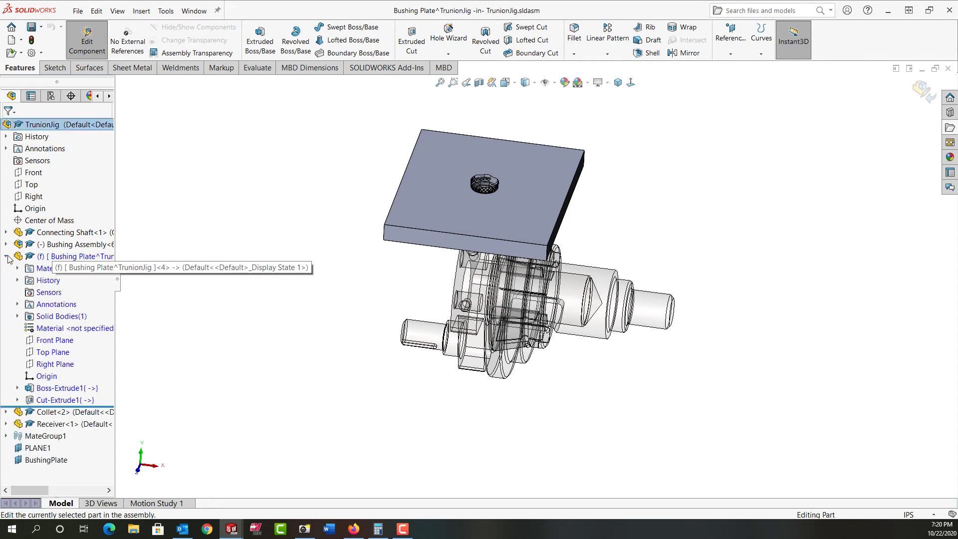
left_click(18, 388)
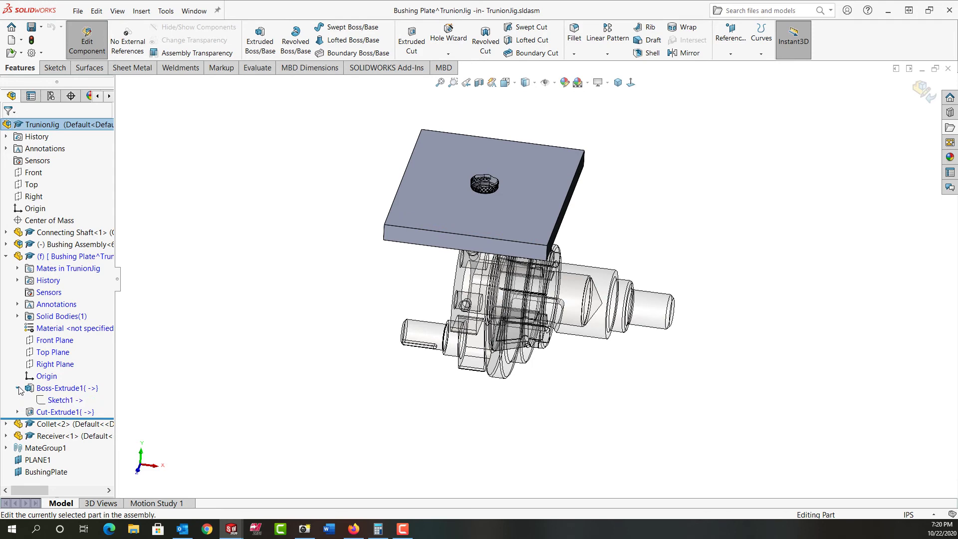
left_click(54, 400)
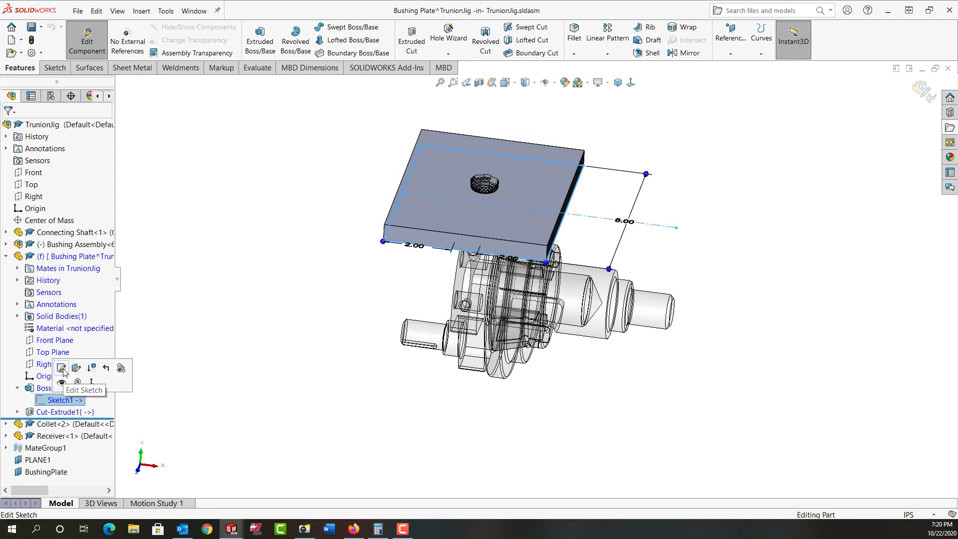
left_click(60, 369)
left_click(630, 83)
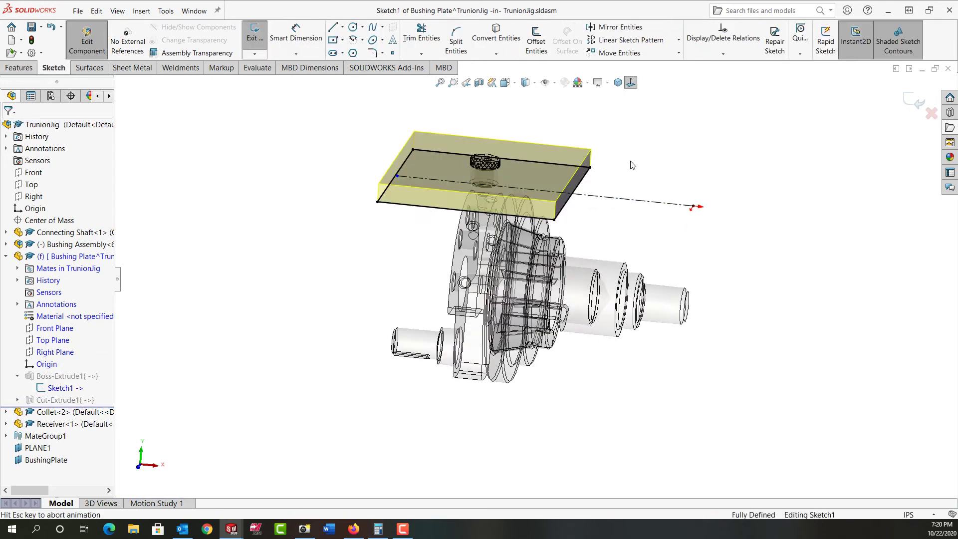
left_click(631, 84)
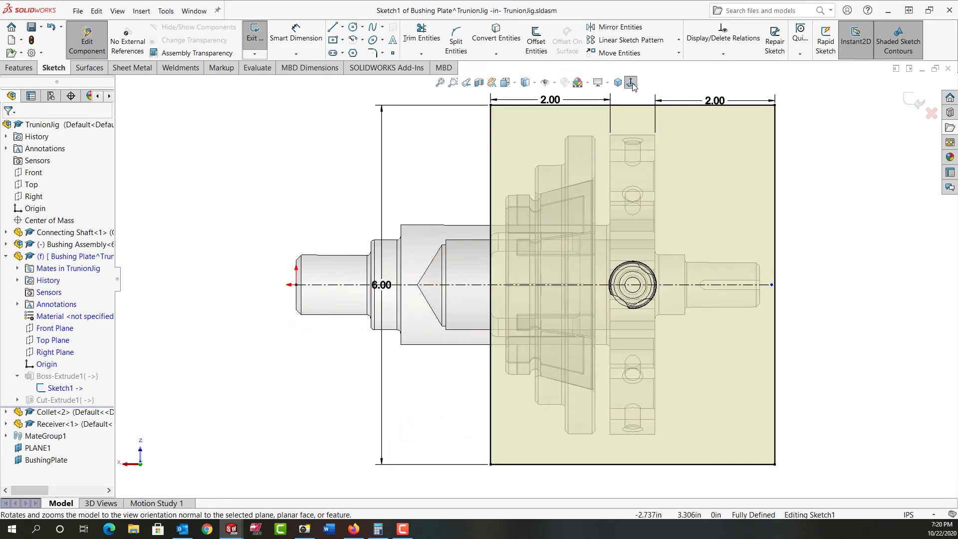
left_click(631, 83)
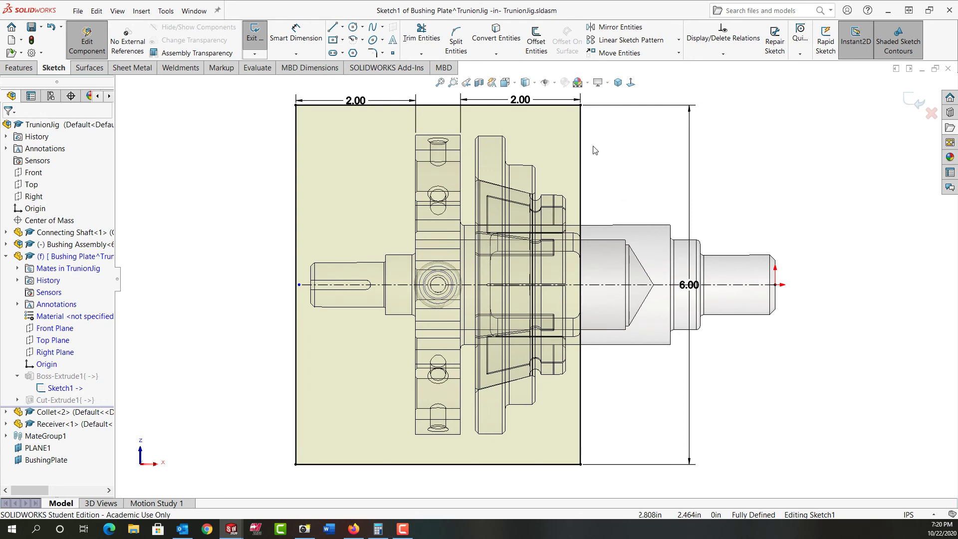
key("f")
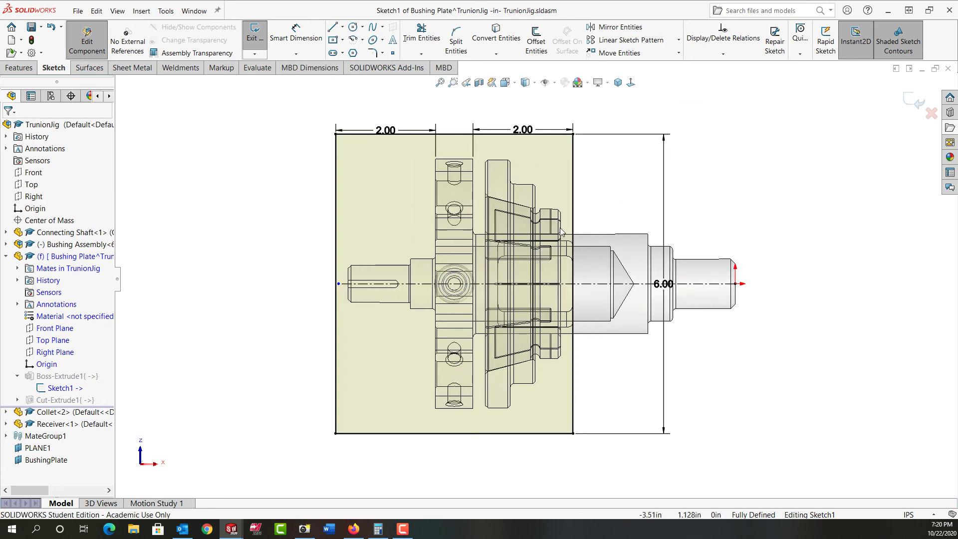
Delete the right-hand 2.00 dimension and make the plate's right line collinear with the Receiver face.
left_click_drag(533, 133, 534, 119)
key("Delete")
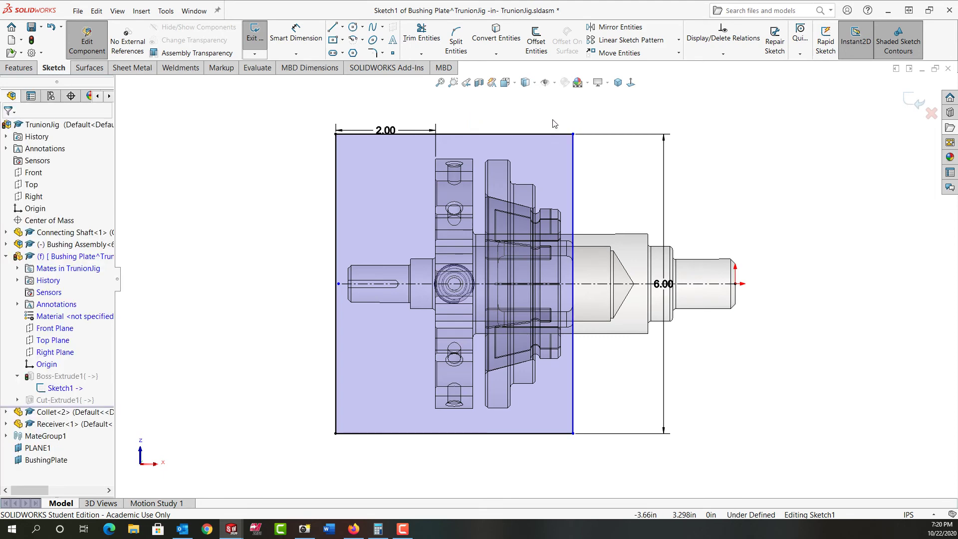
middle_click_drag(577, 214, 544, 202)
left_click(533, 200)
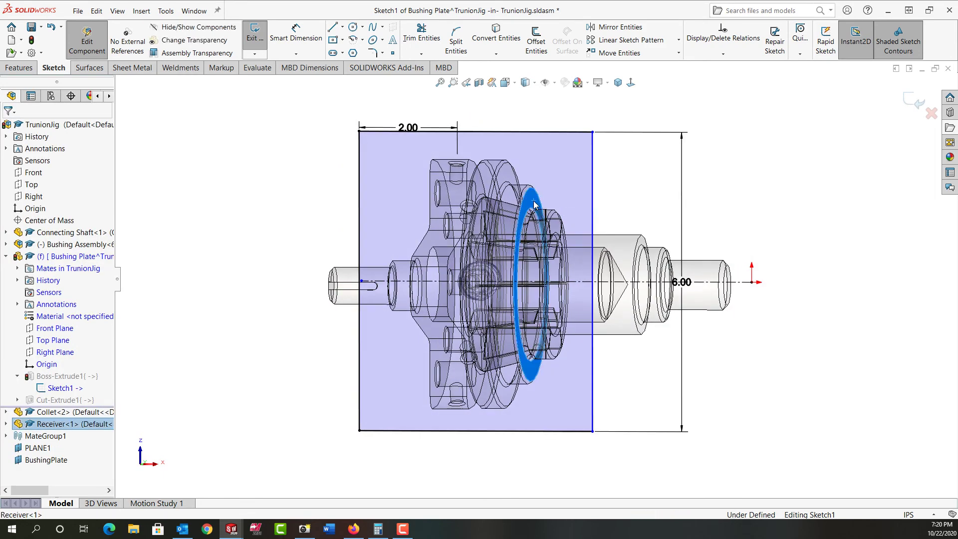
left_click(593, 191, "ctrl")
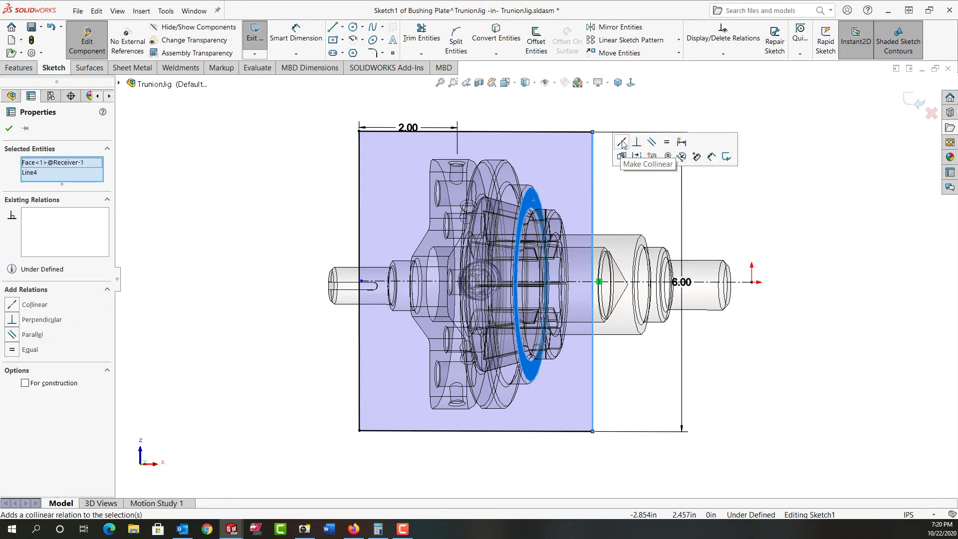
left_click(622, 143)
left_click(742, 213)
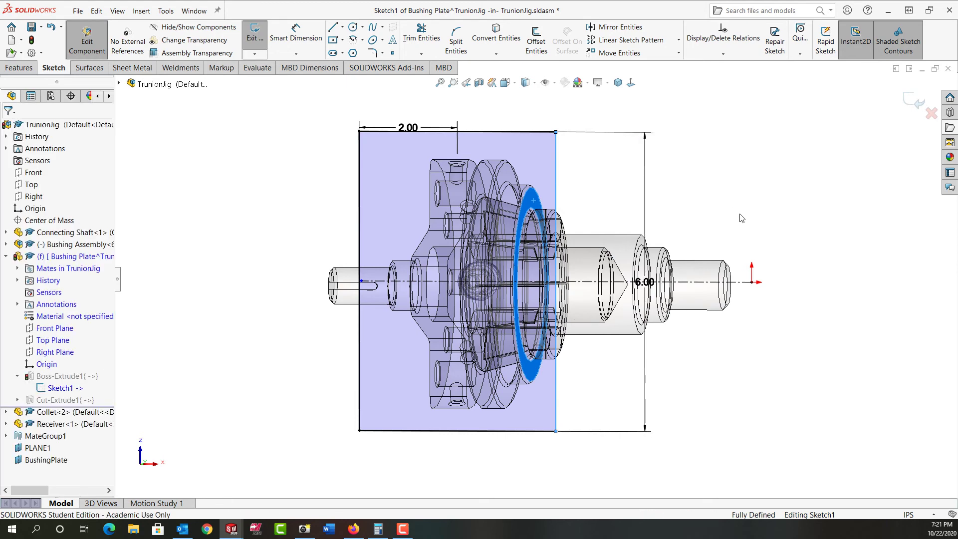
key("ctrl+8")
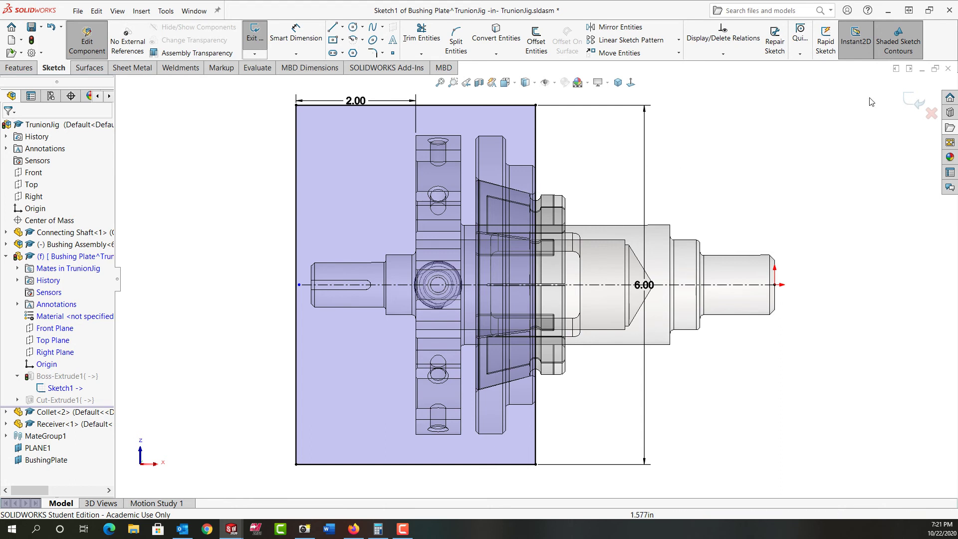
Exit the sketch and part edit, then inspect the flush bushing plate in isometric view.
left_click(916, 104)
left_click(921, 104)
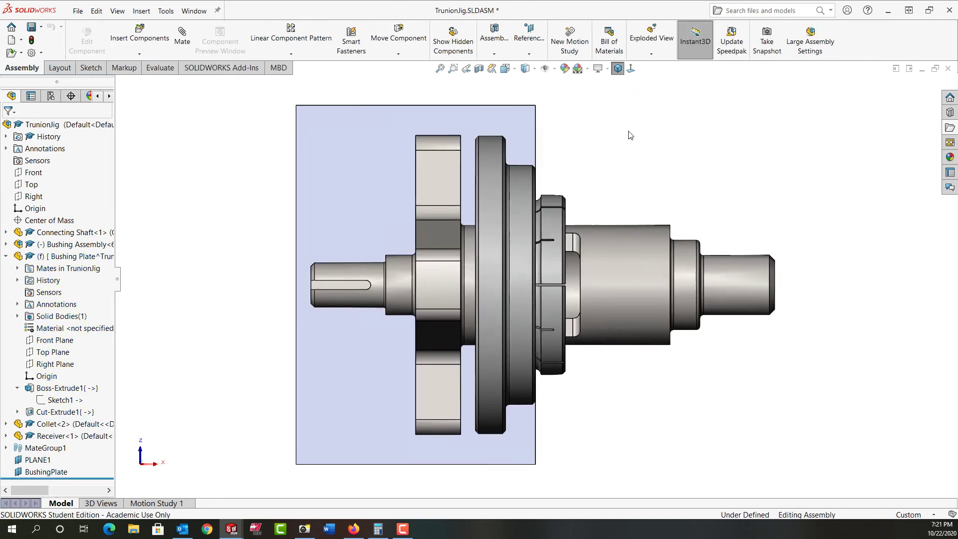
left_click(618, 68)
middle_click_drag(645, 243, 533, 244)
scroll(523, 247, "down", 2)
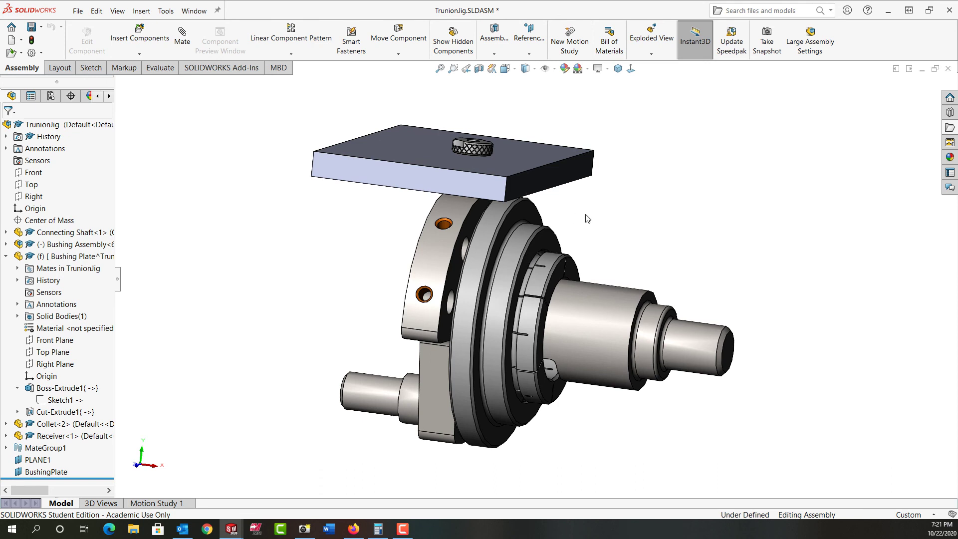
middle_click_drag(597, 202, 492, 289)
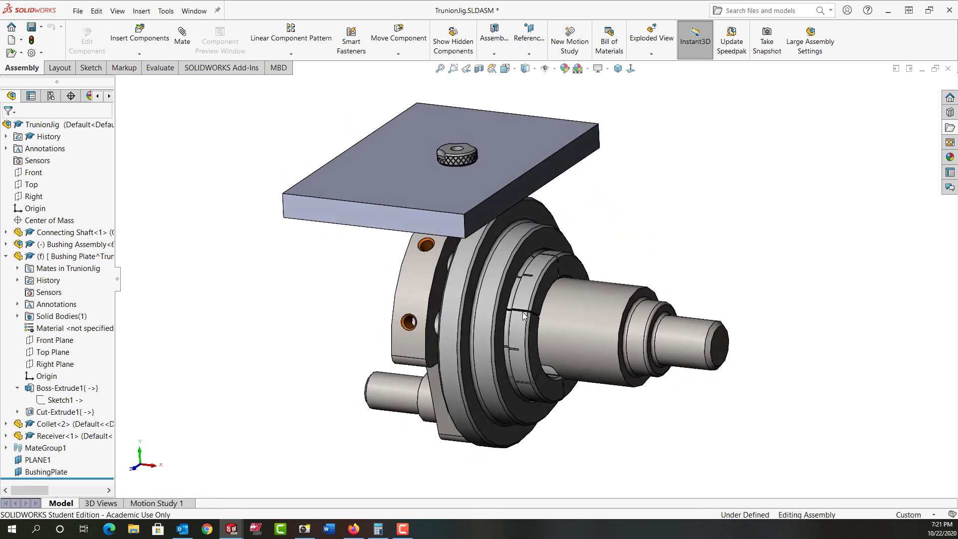
left_click(617, 68)
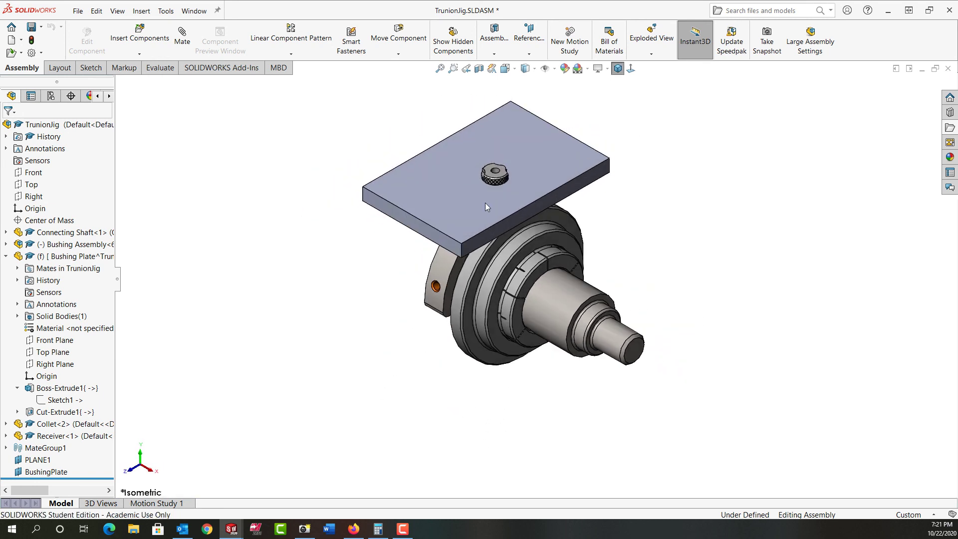